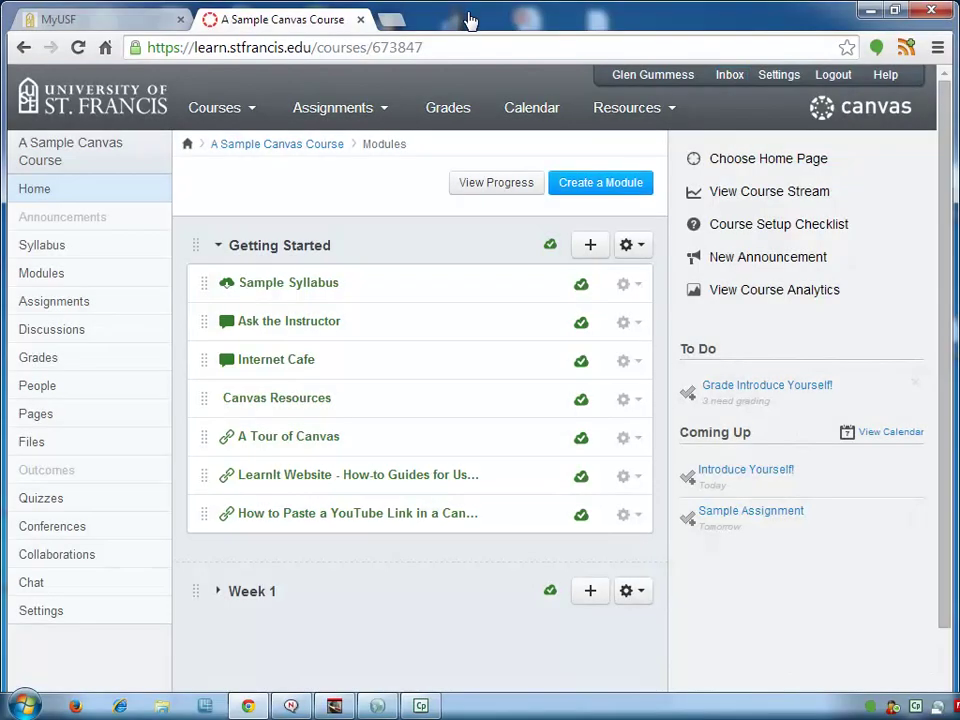
Start a new inbox message for A Sample Canvas Course and address it to the fourth student in the course's student list.
click(730, 80)
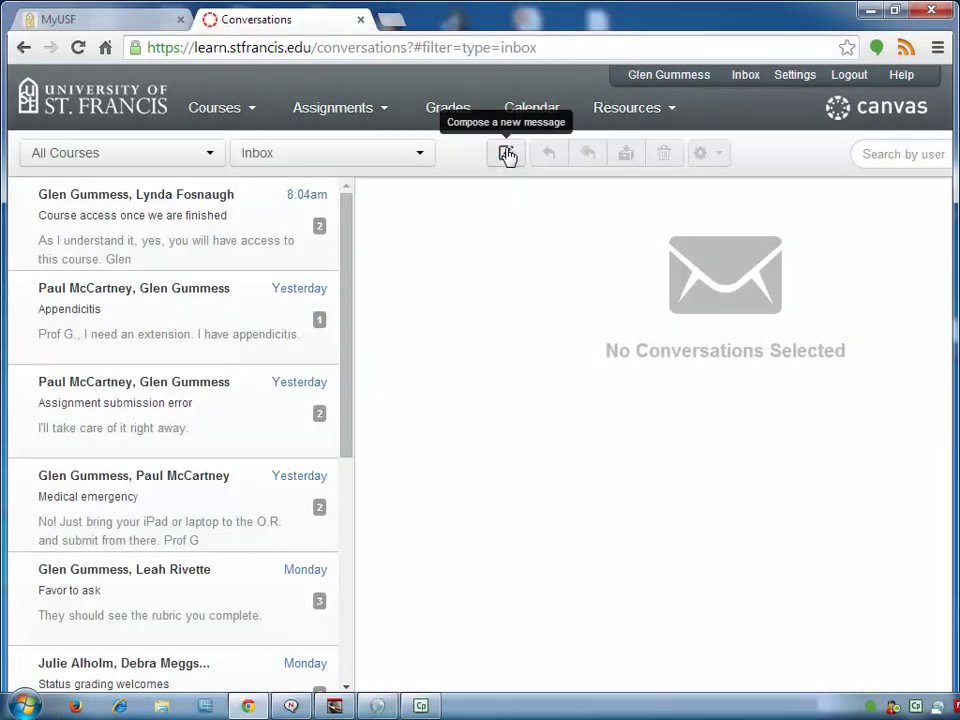
click(507, 153)
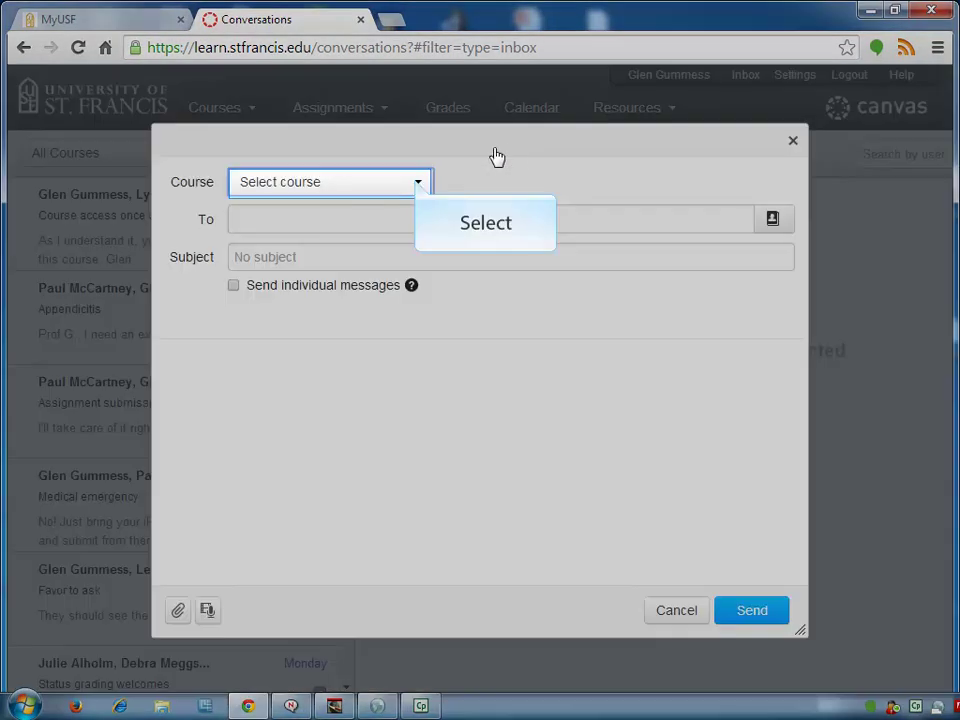
click(417, 186)
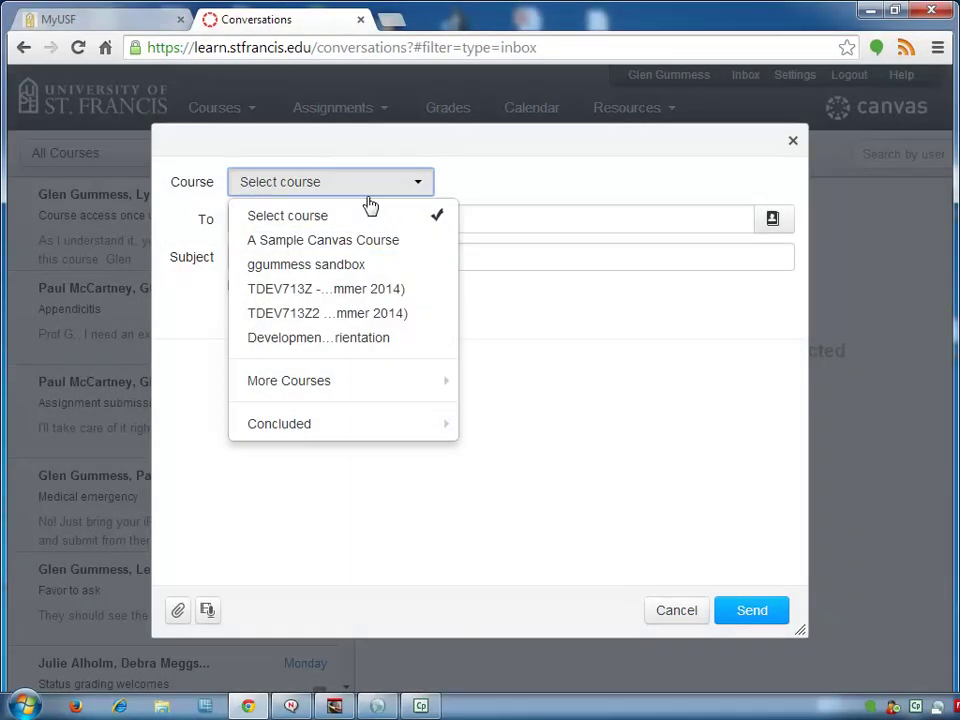
click(355, 244)
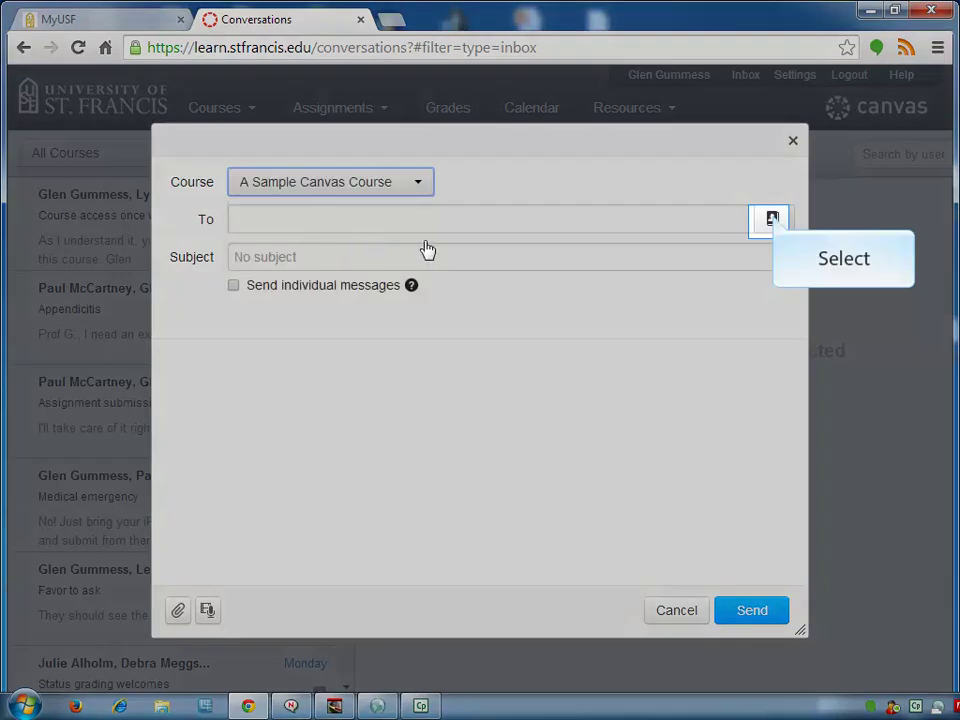
click(773, 219)
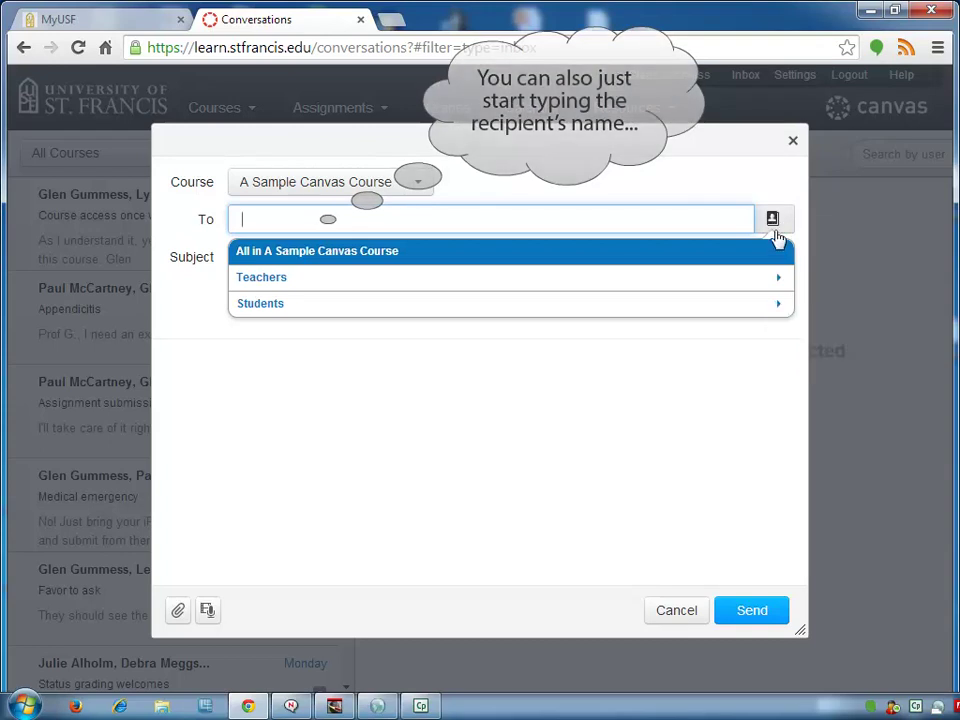
click(777, 304)
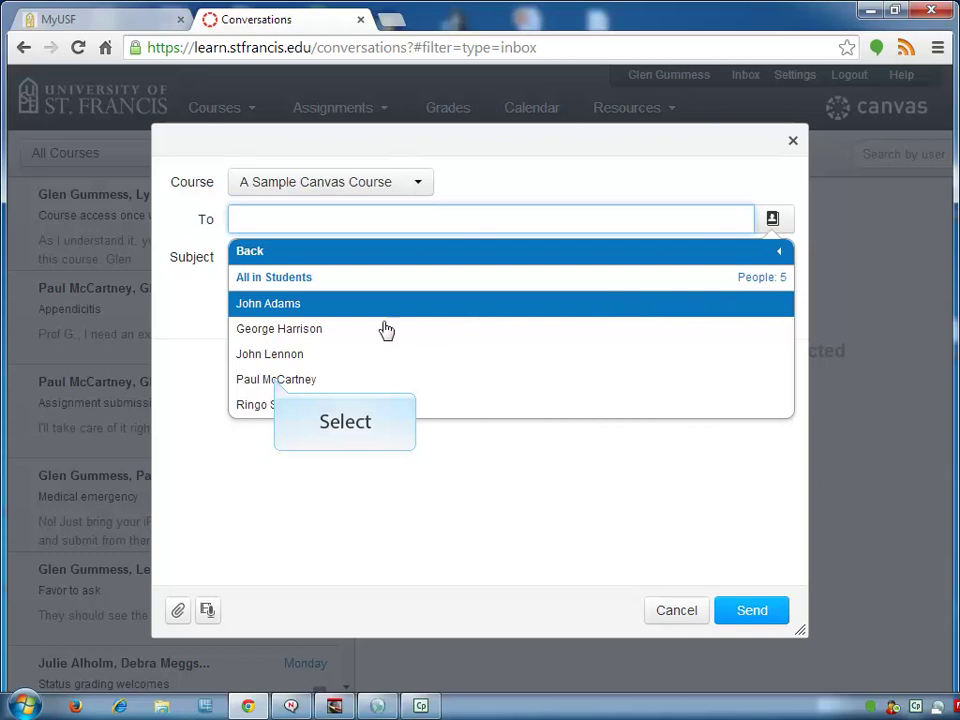
click(276, 380)
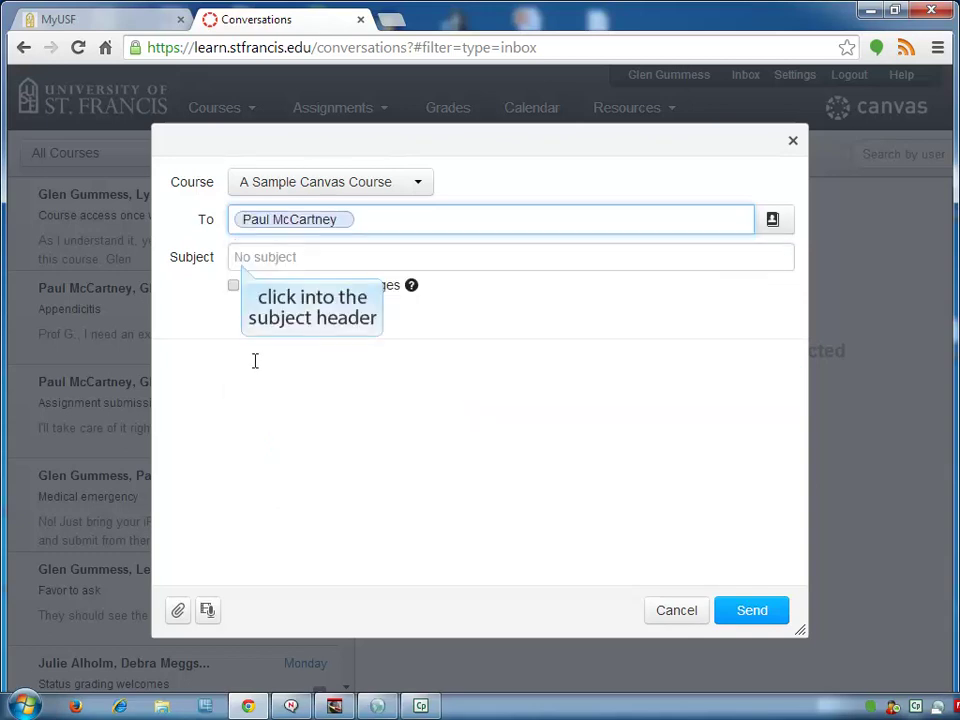
Set the message subject to "Assignment submission".
click(241, 262)
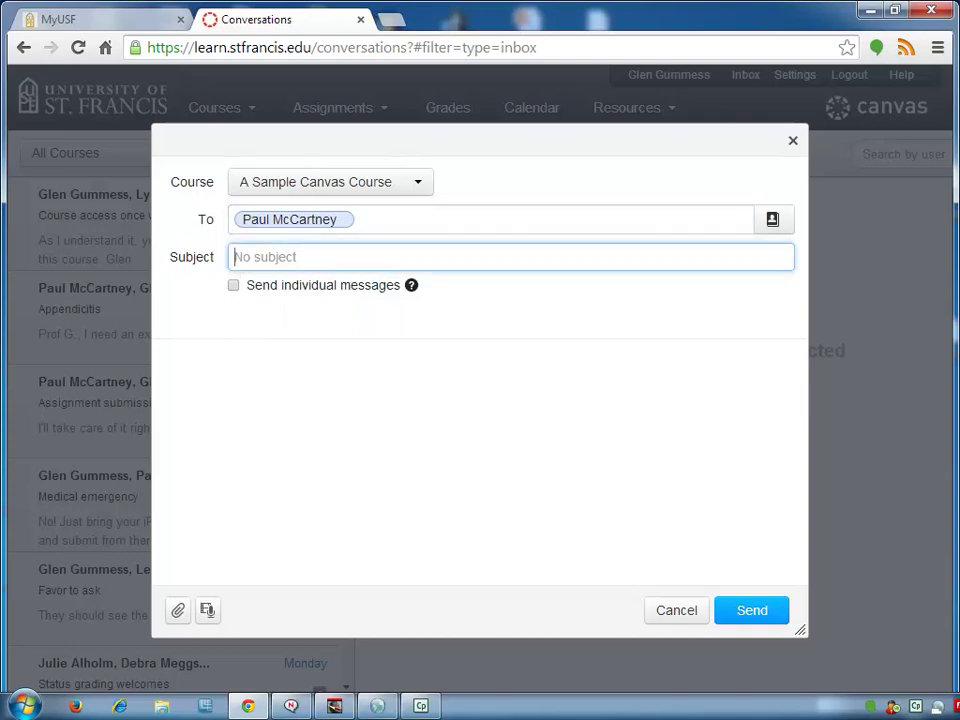
text(Assignment submiss)
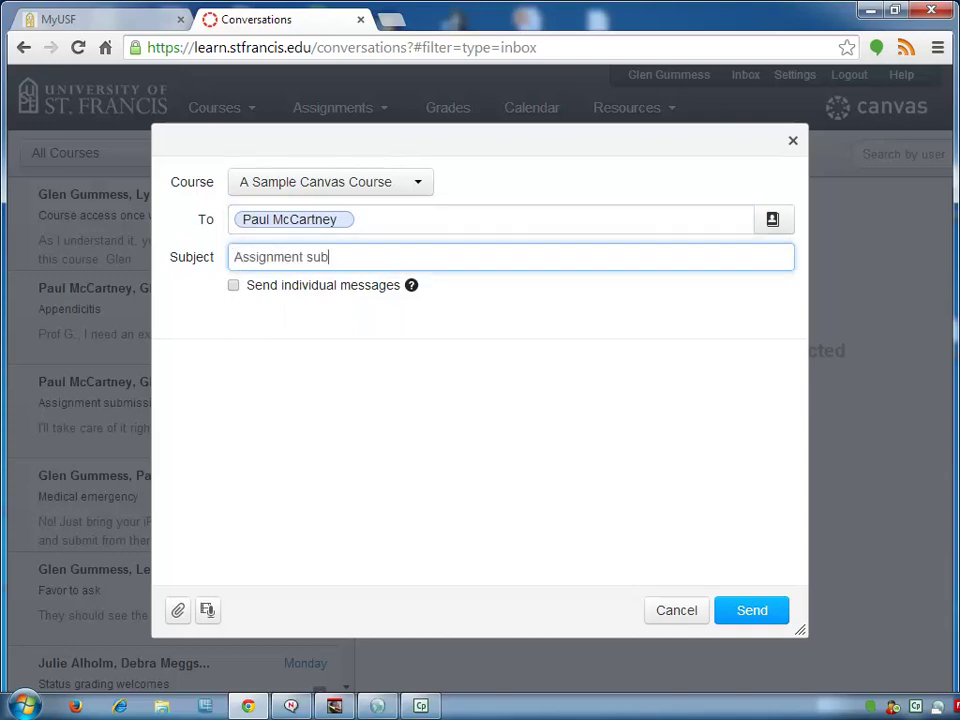
text(ion)
Write a greeting and "I received your assignment submission, but the file was corrupted. Would you please resubmit?", sign as the professor, and send the message.
click(332, 384)
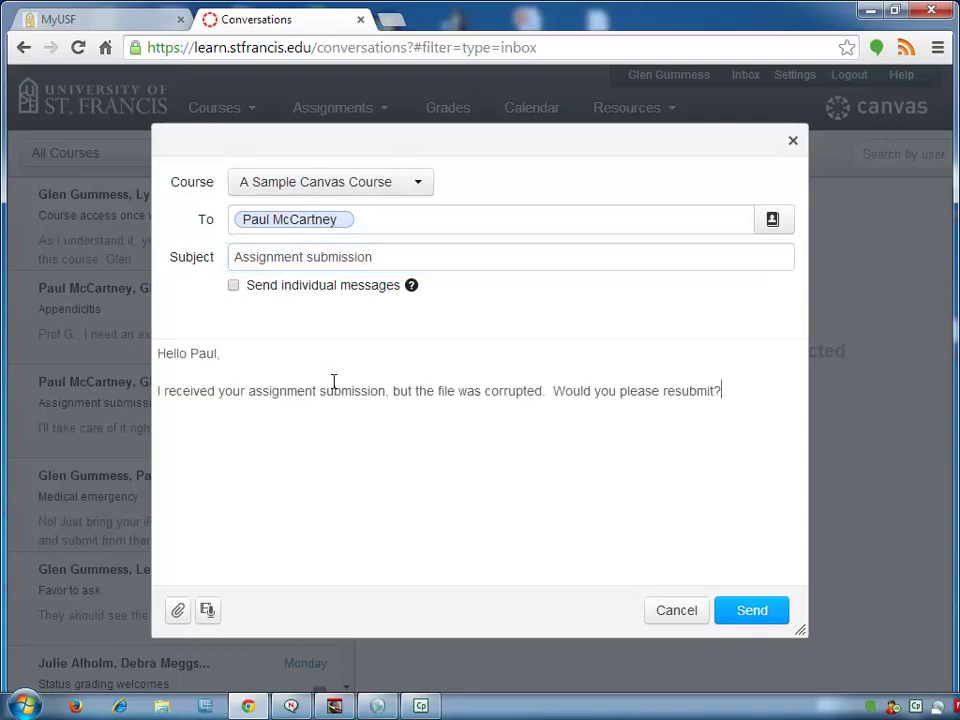
key(Return)
key(Return)
text(Prof Gummess)
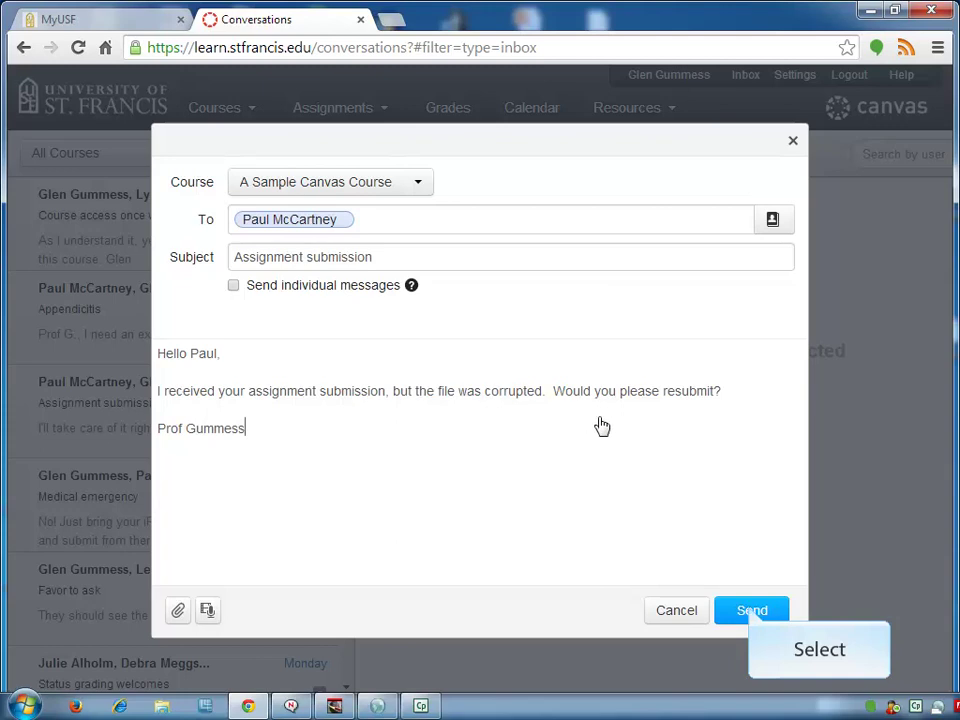
click(752, 611)
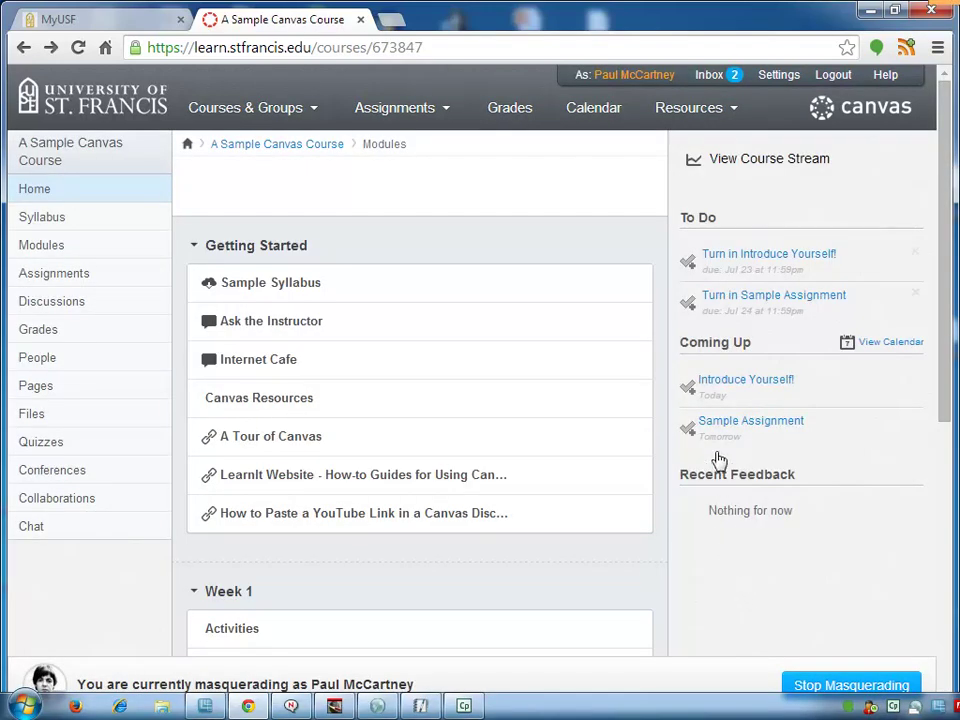
In the student's inbox, open the instructor's "Assignment submission" message about the corrupted file and start a reply.
click(709, 76)
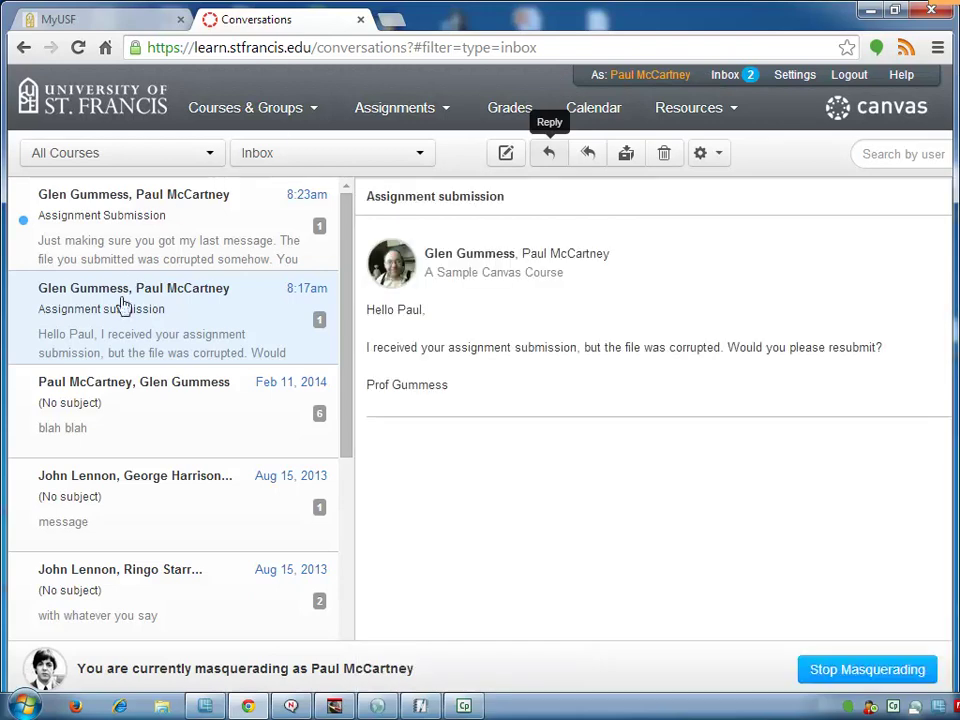
click(120, 340)
click(551, 156)
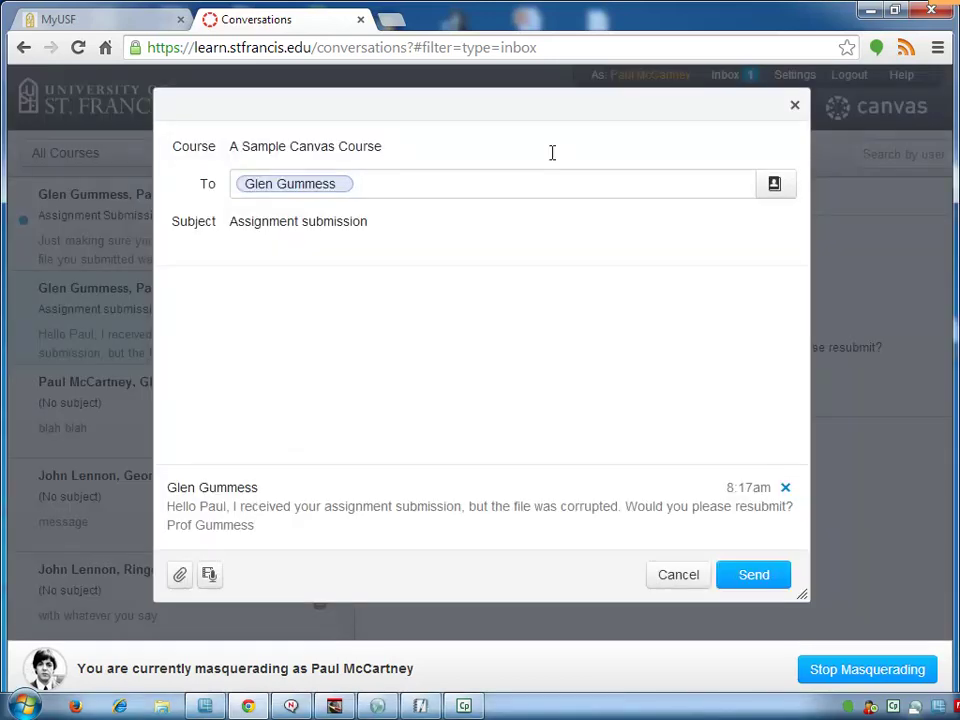
Address the professor, write "Thanks. I'll submit it right away.", sign with the student's first name, and send the reply.
text(Prof. G.)
text(.)
key(Return)
key(Return)
text(Thanks.  I'll submit it right away.)
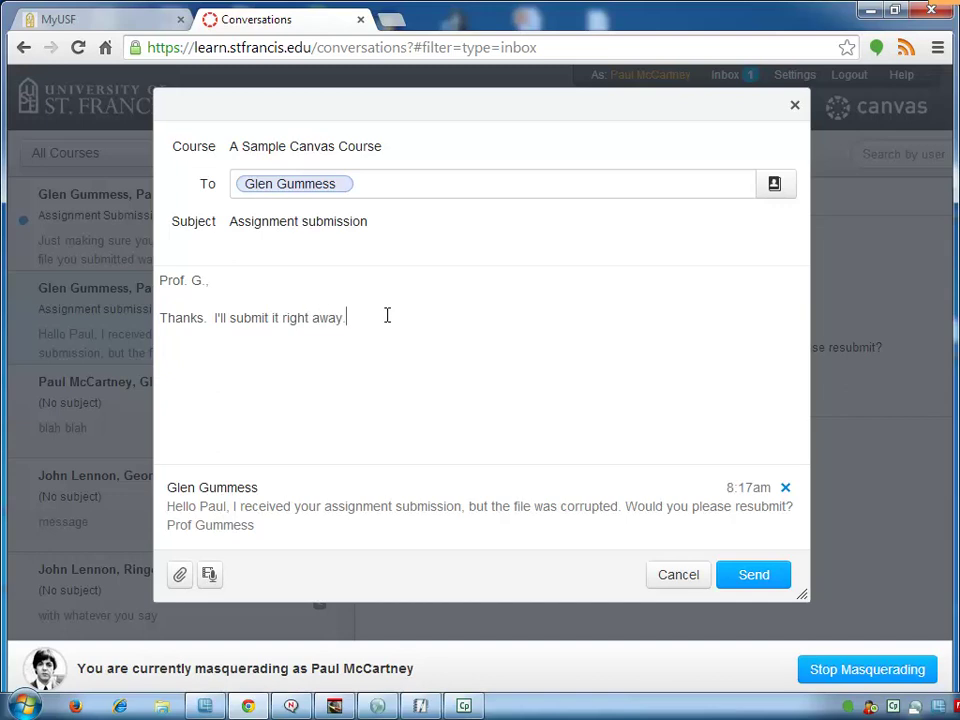
key(Return)
key(Return)
text(Paul)
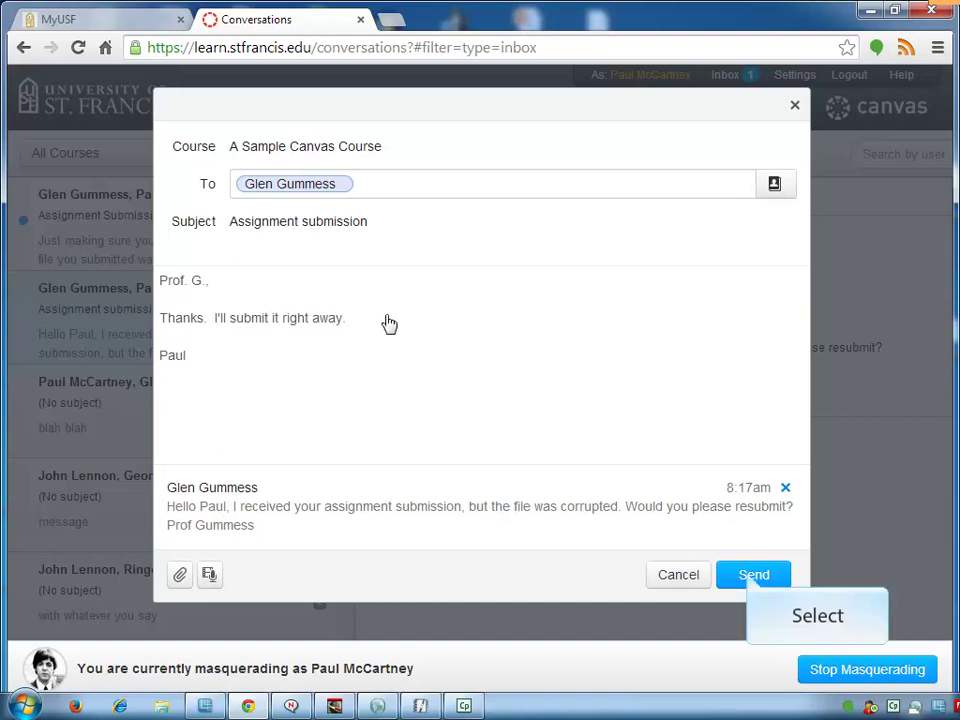
click(752, 576)
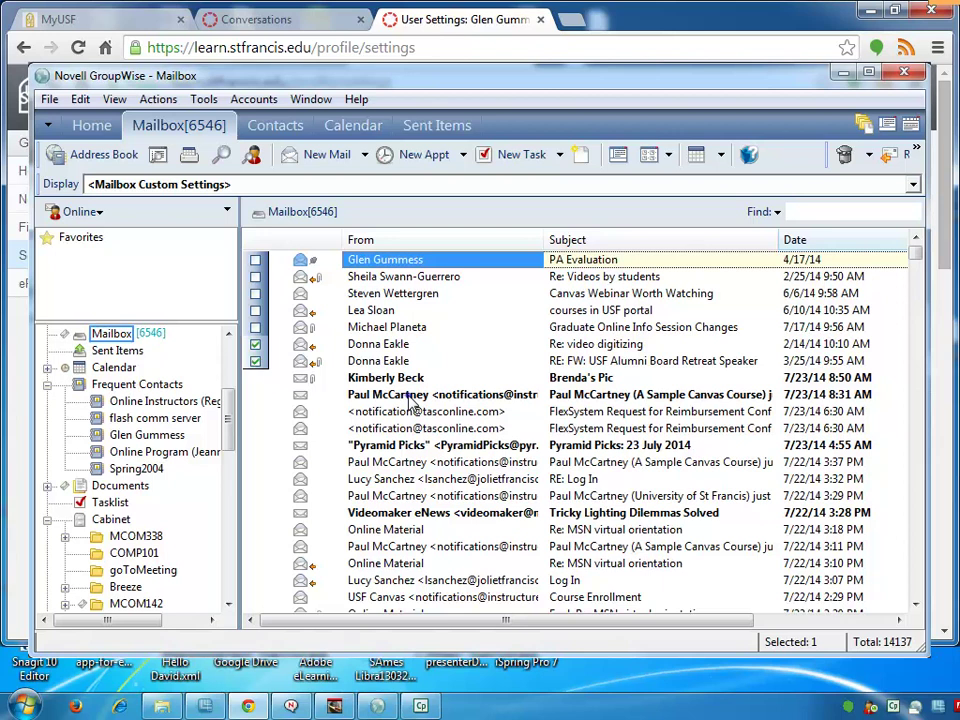
In the GroupWise mailbox, open the Canvas notification e-mail dated 7/23/14 8:31 AM and read it through to the links at its end.
click(410, 396)
double_click(435, 360)
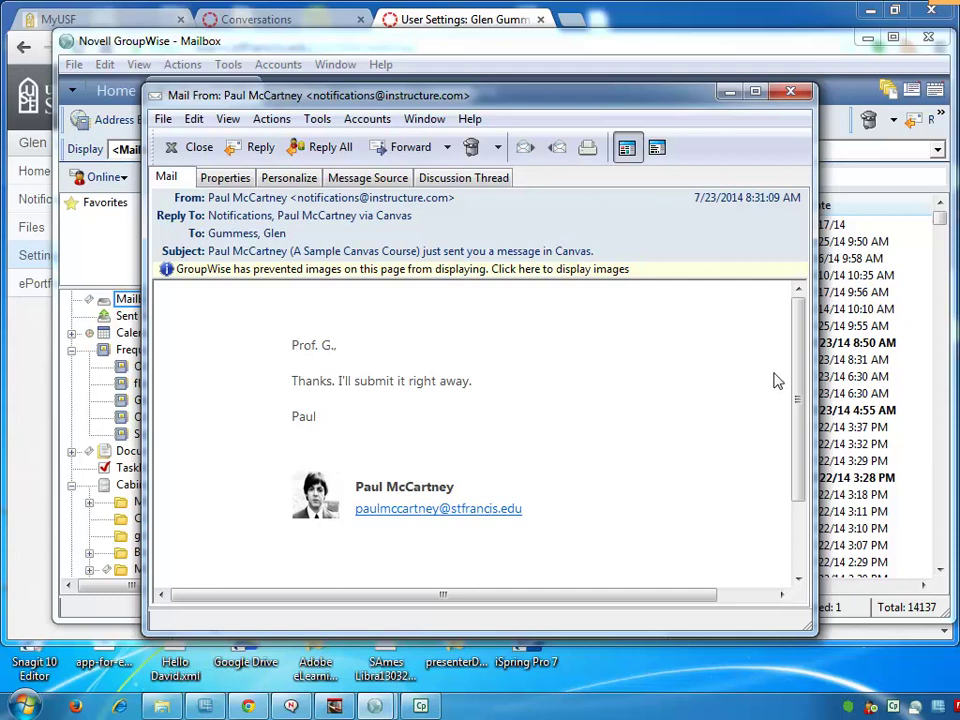
drag(799, 393, 808, 485)
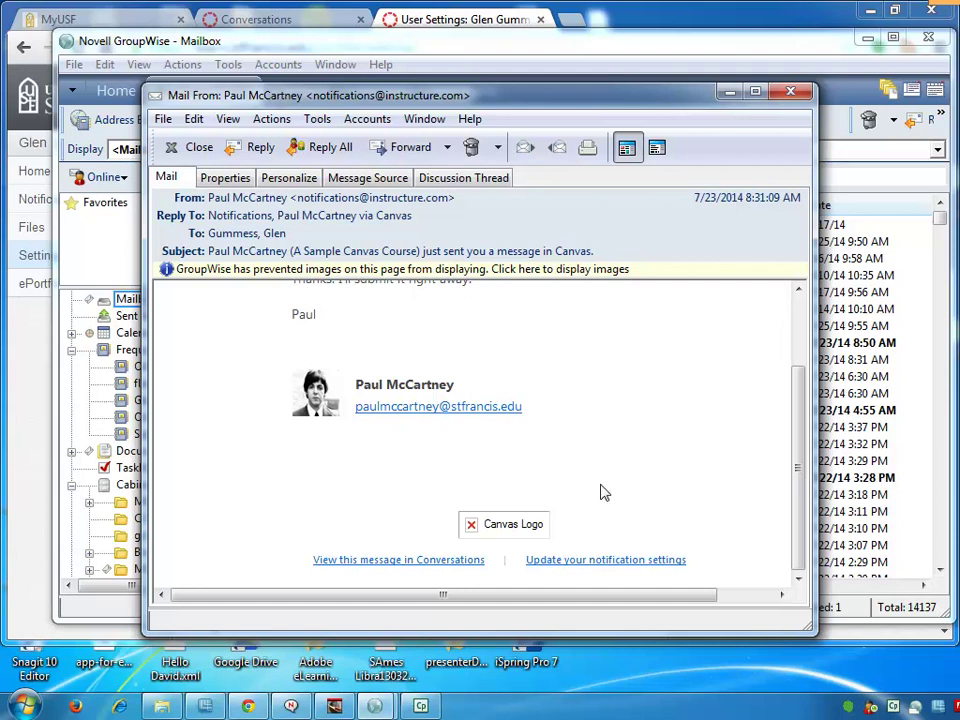
Follow the e-mail's "View this message in Conversations" link and open the newest "Assignment submission" conversation in the Canvas inbox.
click(367, 560)
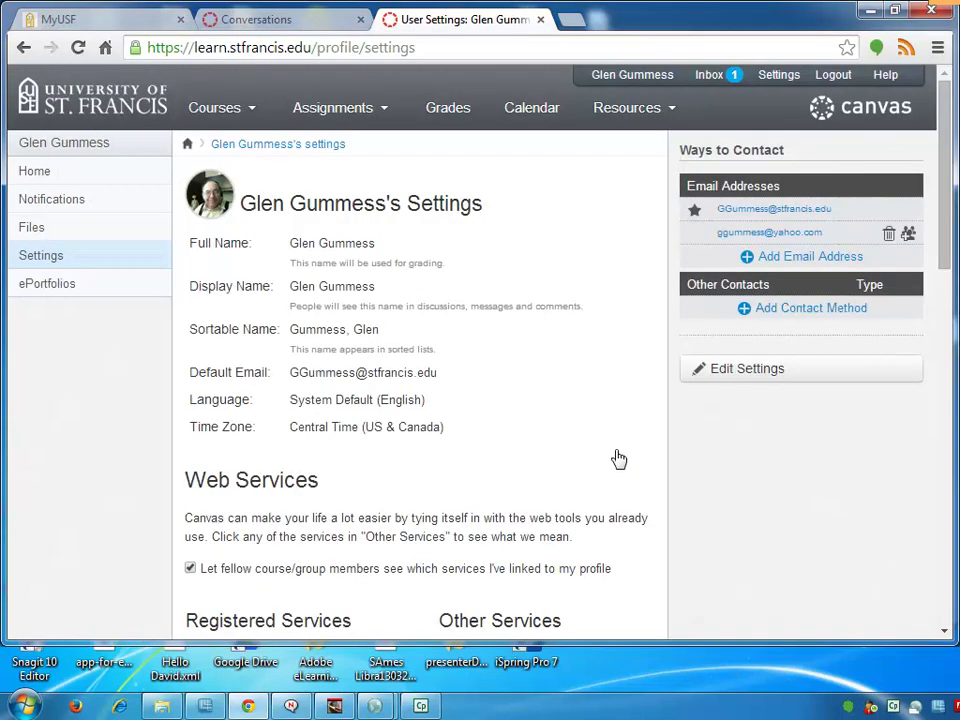
click(709, 81)
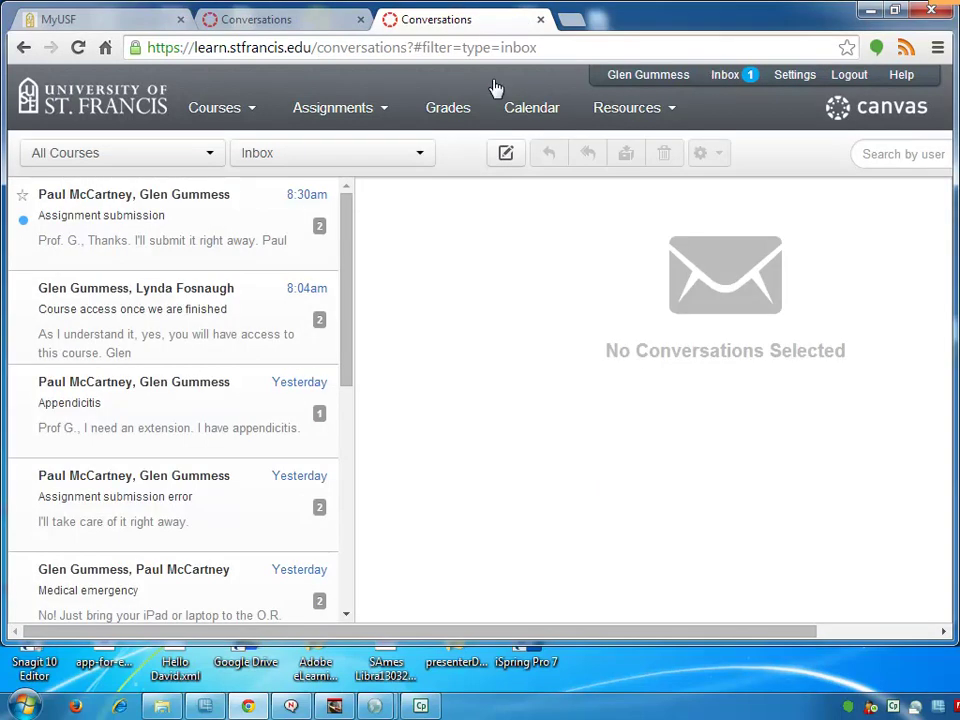
click(113, 249)
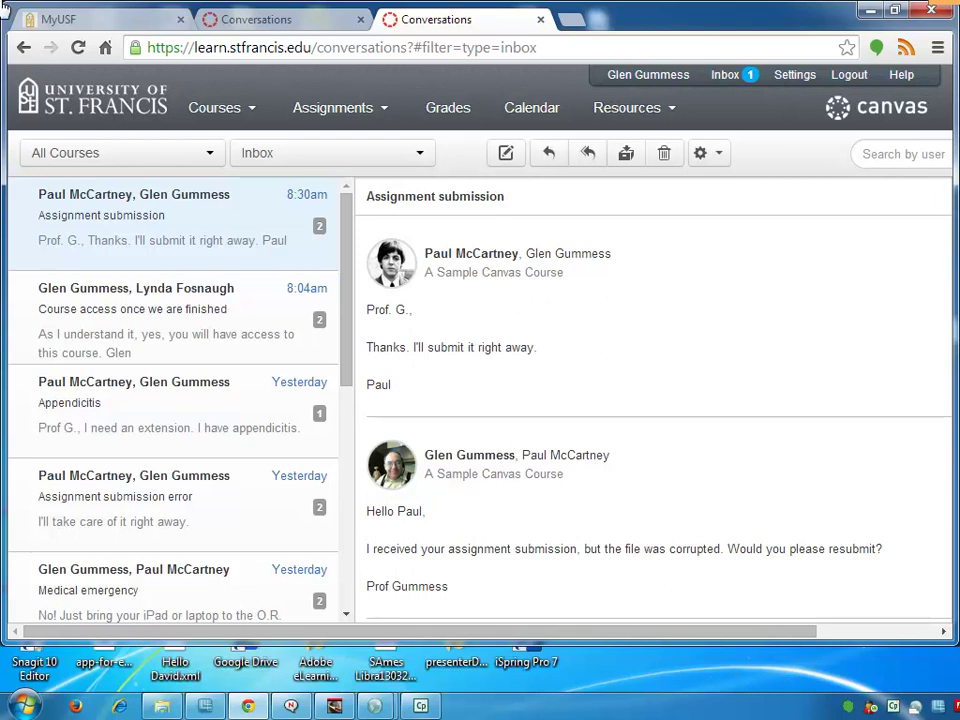
Filter the conversations to unread messages in A Sample Canvas Course.
click(206, 153)
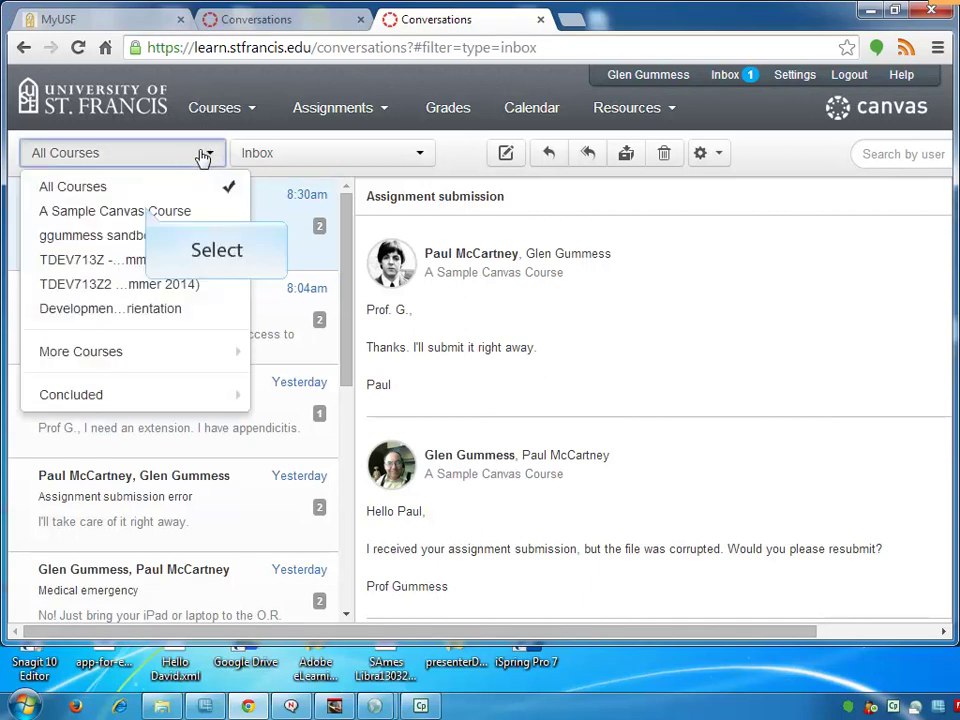
click(149, 211)
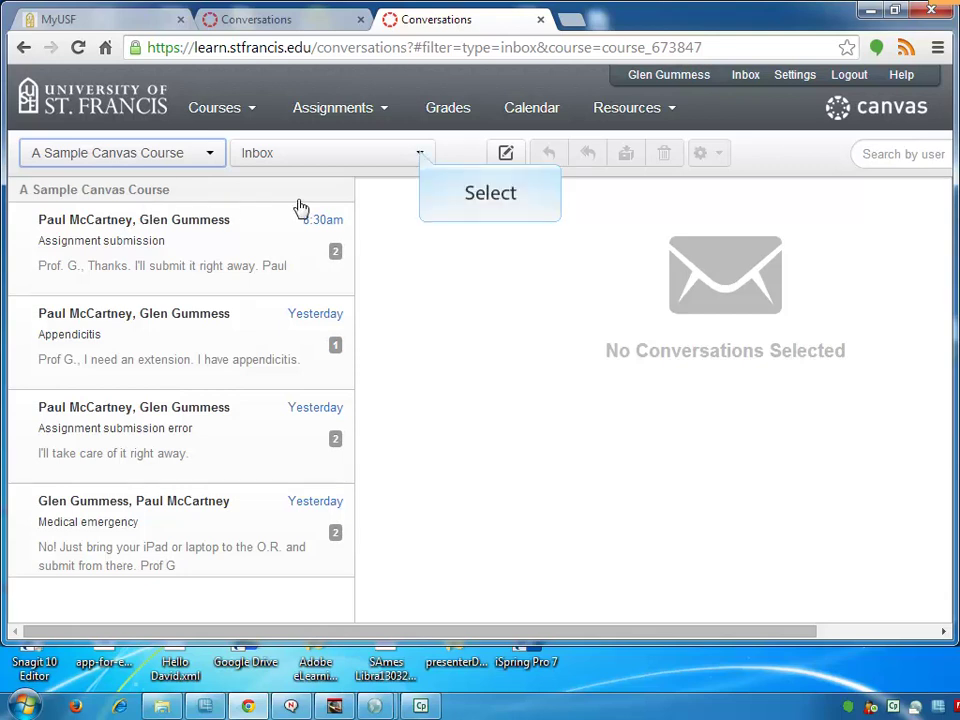
click(421, 155)
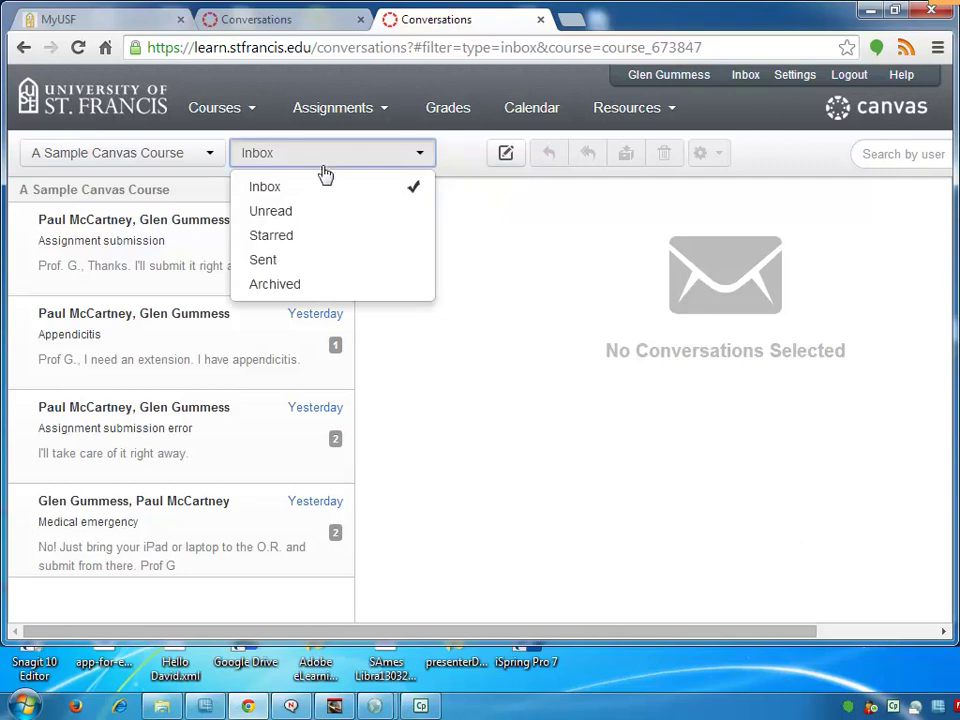
click(300, 214)
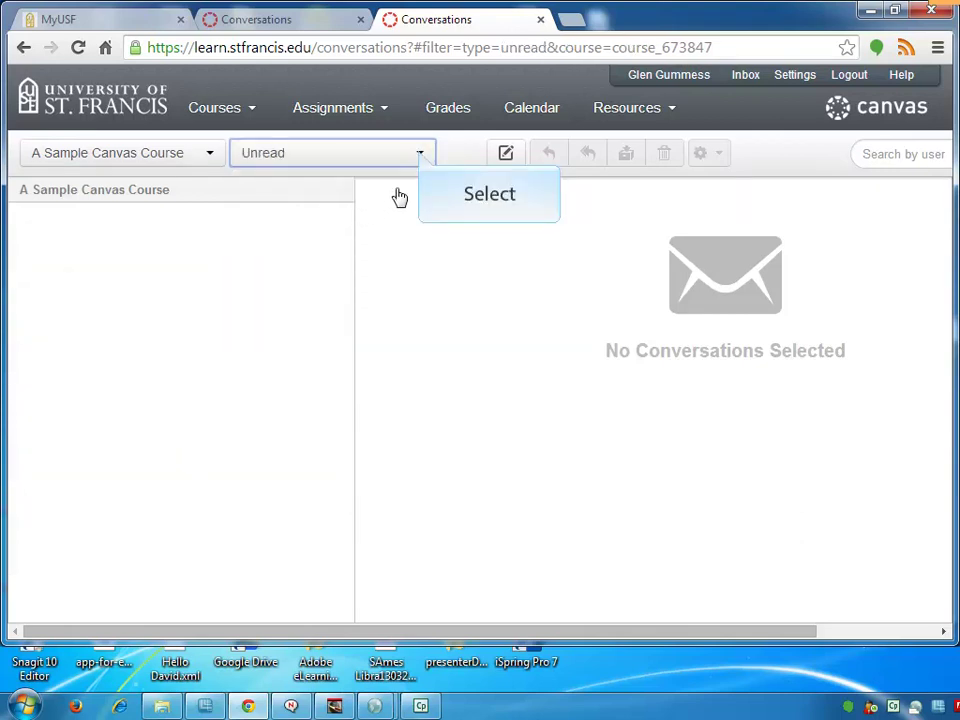
Switch the message filter to Inbox for A Sample Canvas Course and mark the "Assignment submission" conversation as read.
click(421, 155)
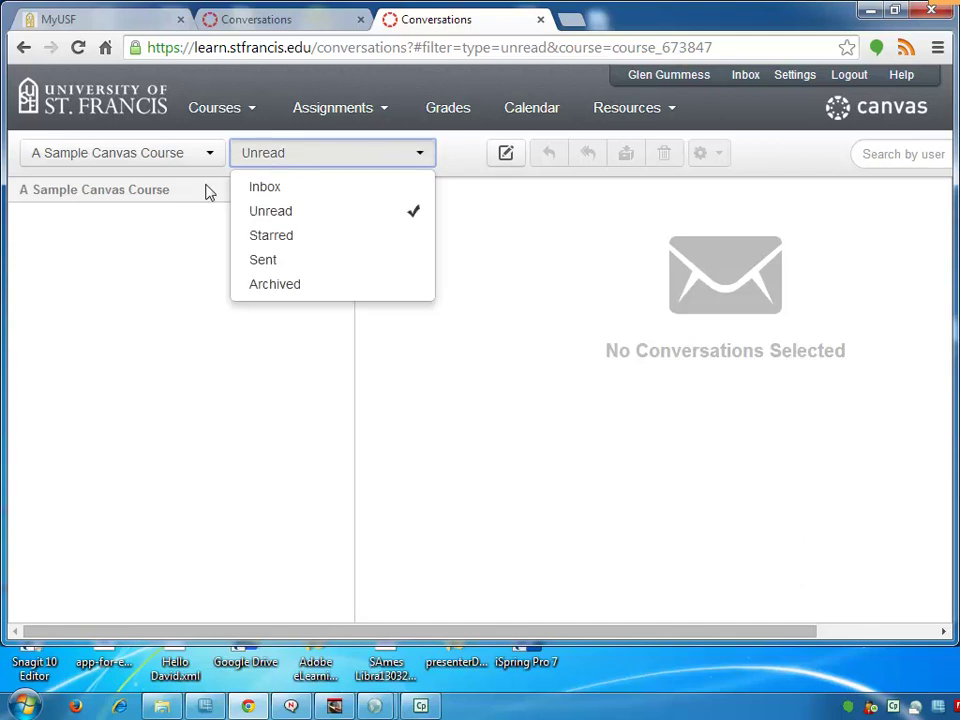
click(112, 333)
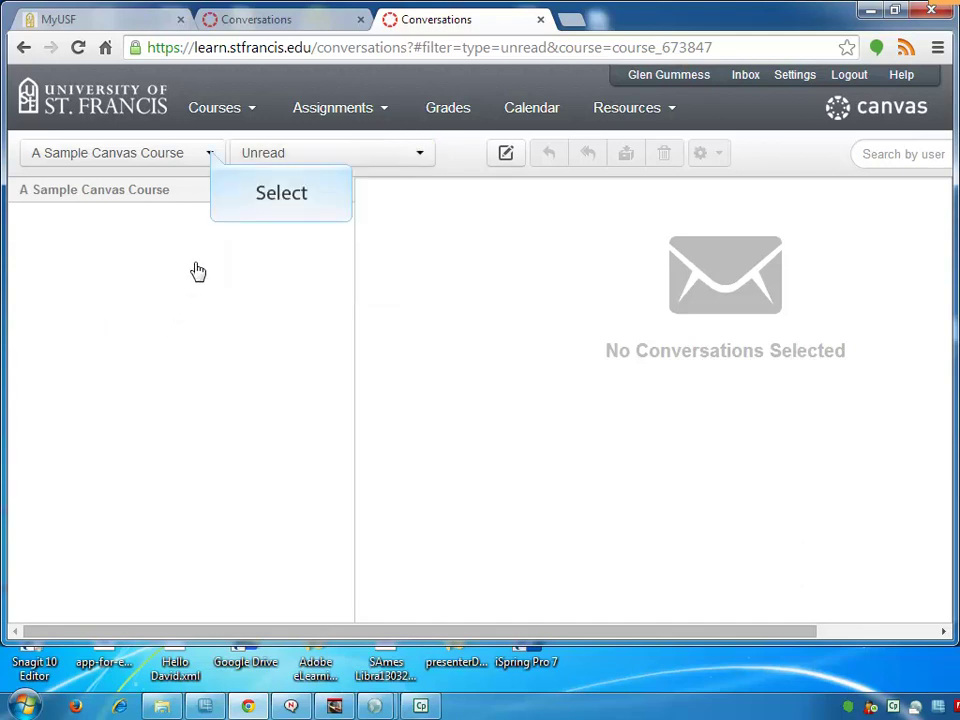
click(210, 154)
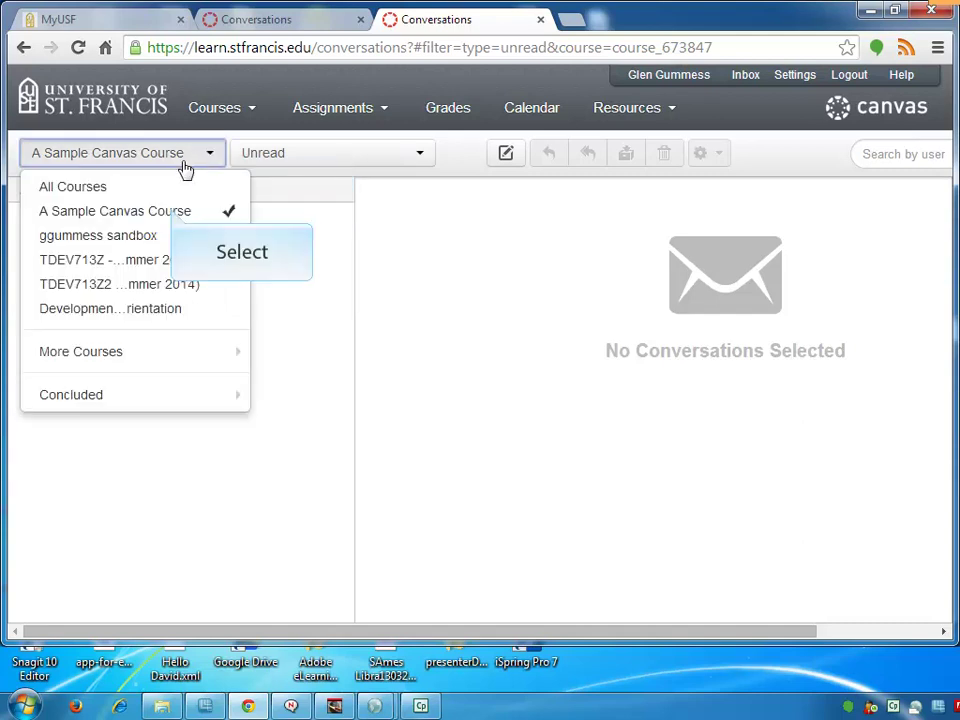
click(176, 212)
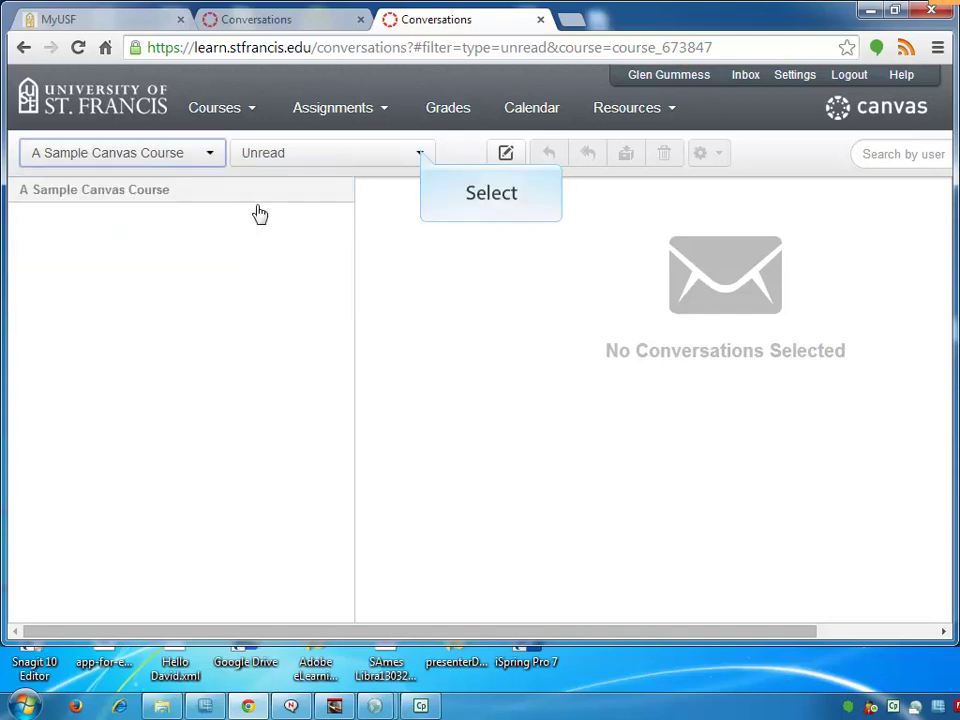
click(421, 154)
click(385, 193)
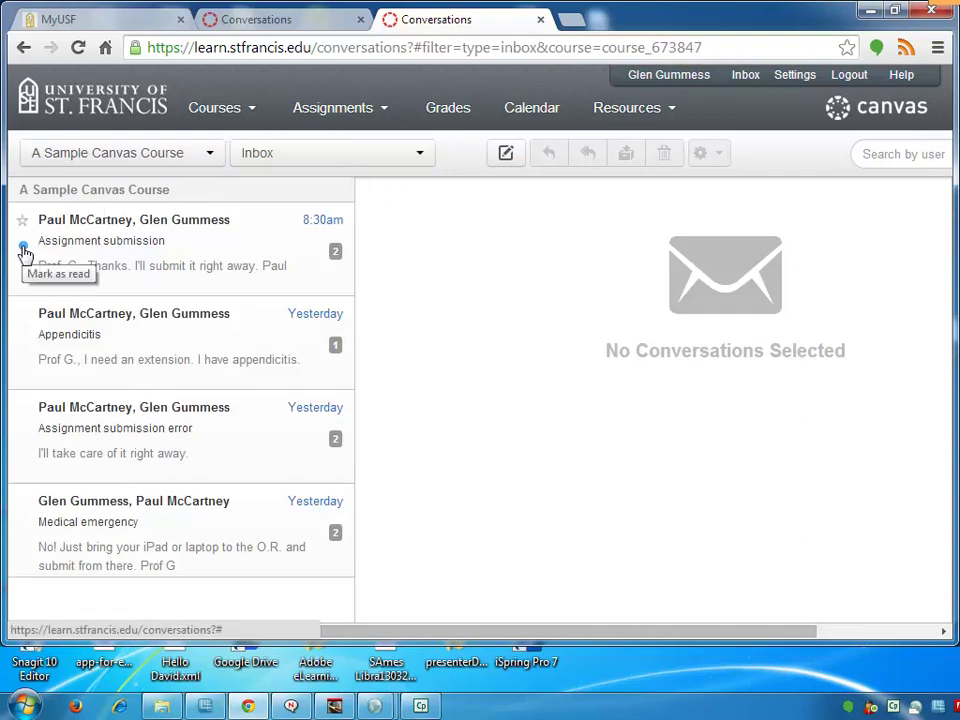
click(23, 248)
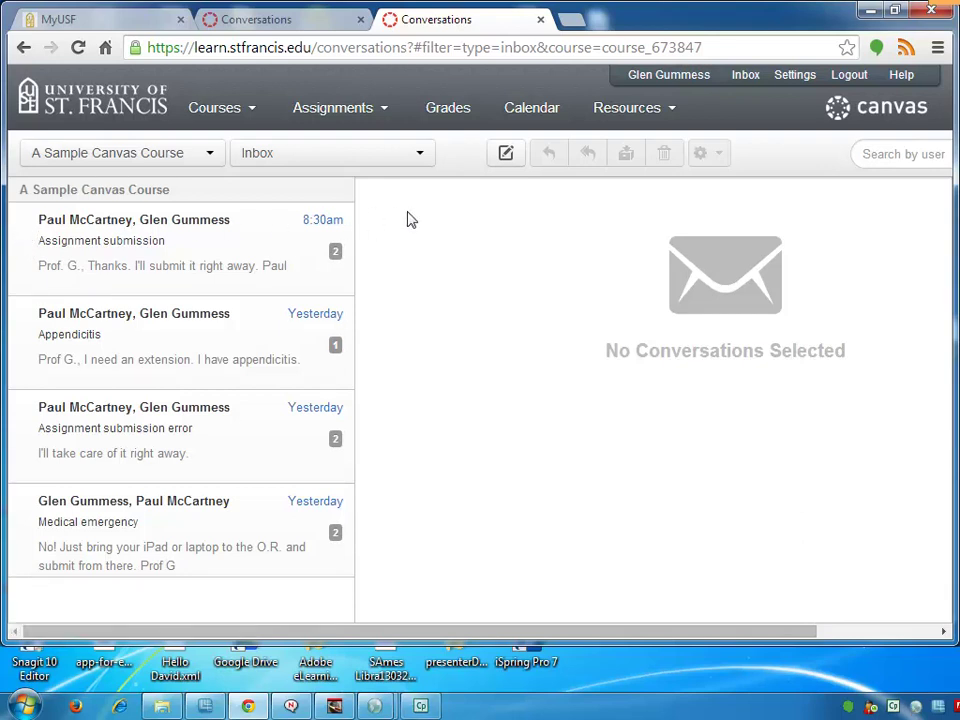
Search the inbox across all courses by entering a student's full name and choosing the matching user.
drag(803, 631, 953, 628)
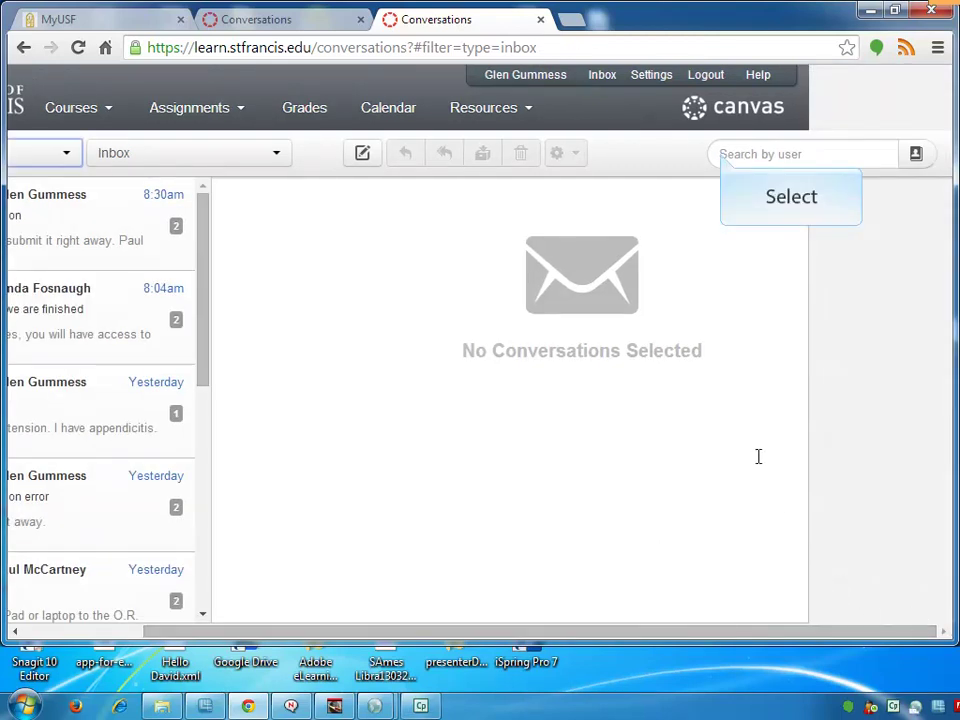
click(724, 157)
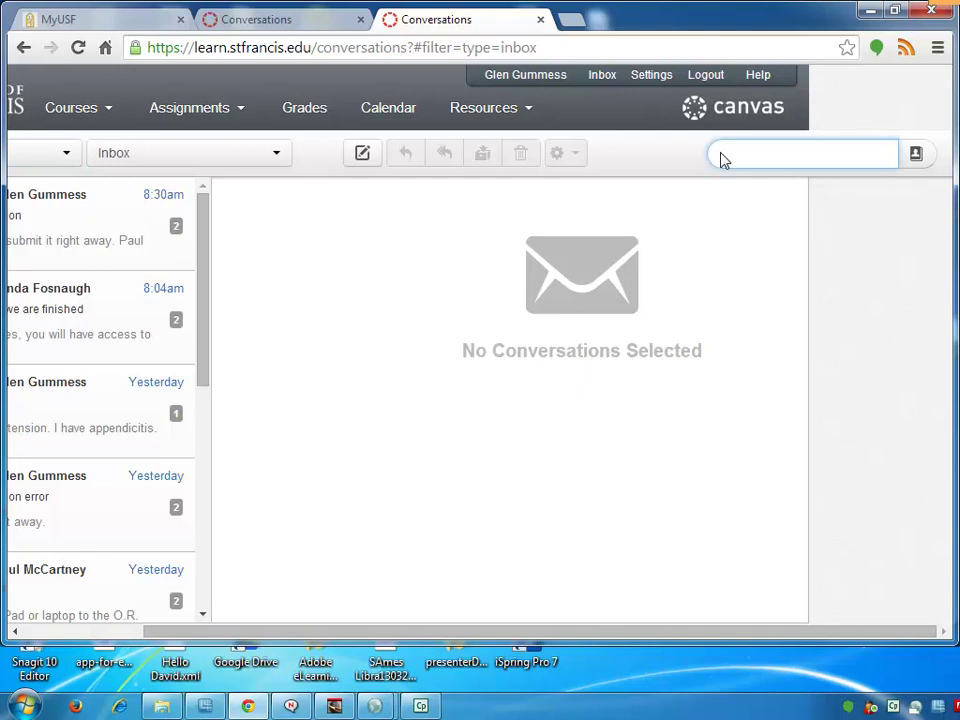
text(george harrison)
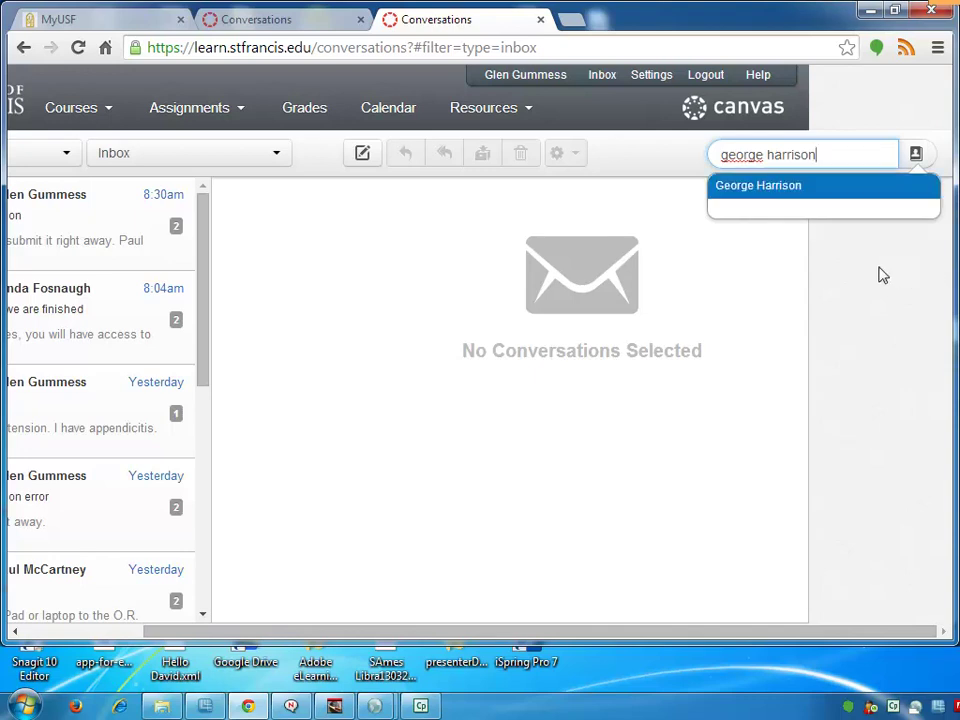
click(738, 197)
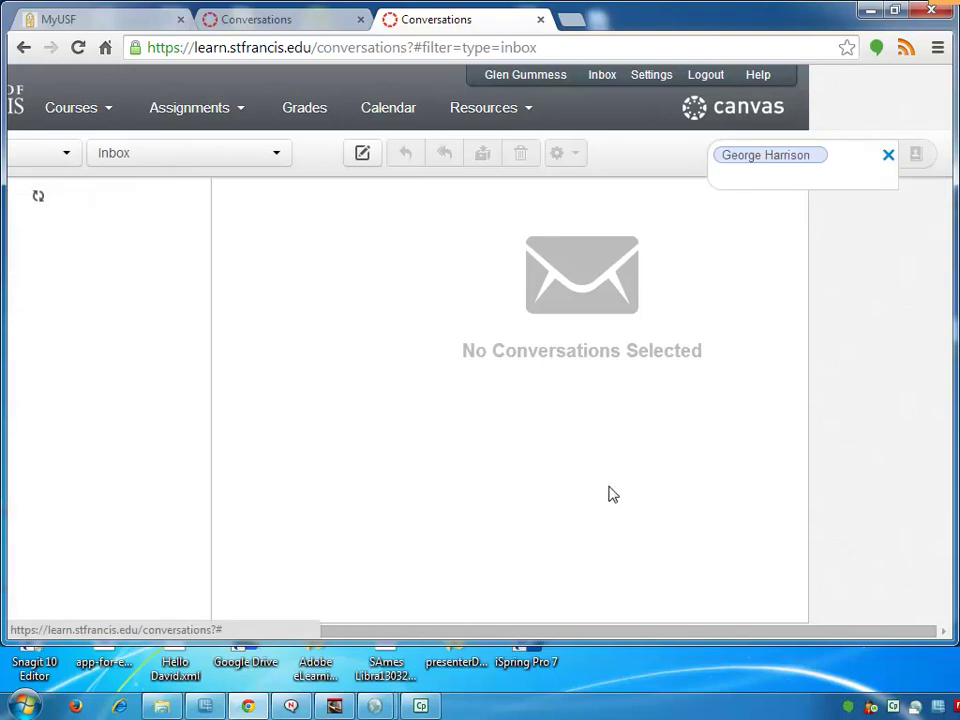
drag(606, 631, 418, 651)
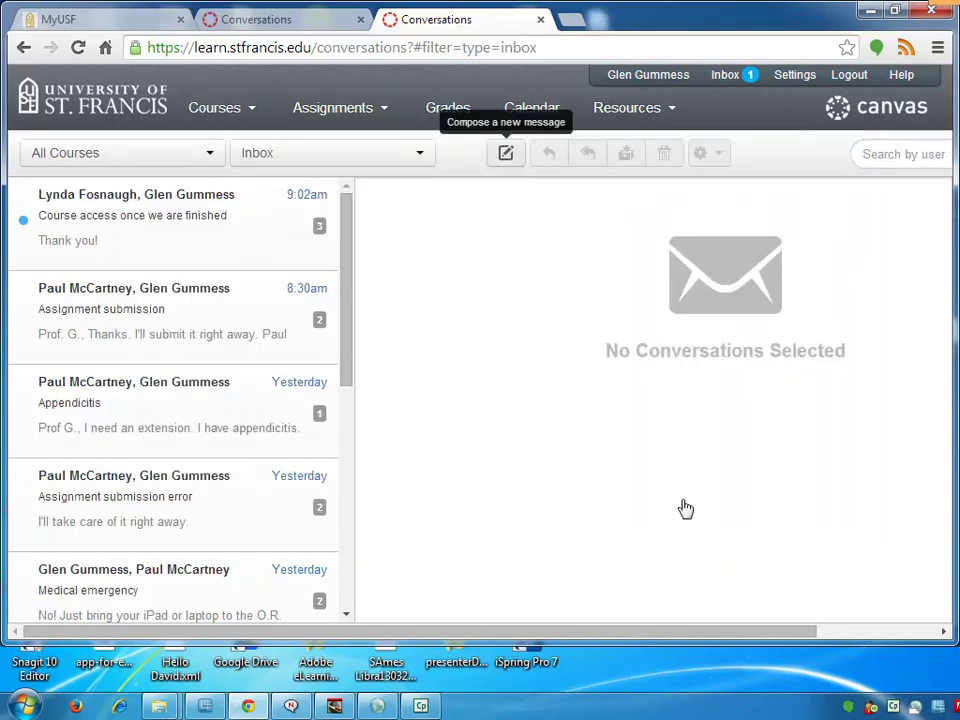
Start a new message for A Sample Canvas Course and address it to all students in the course.
click(506, 156)
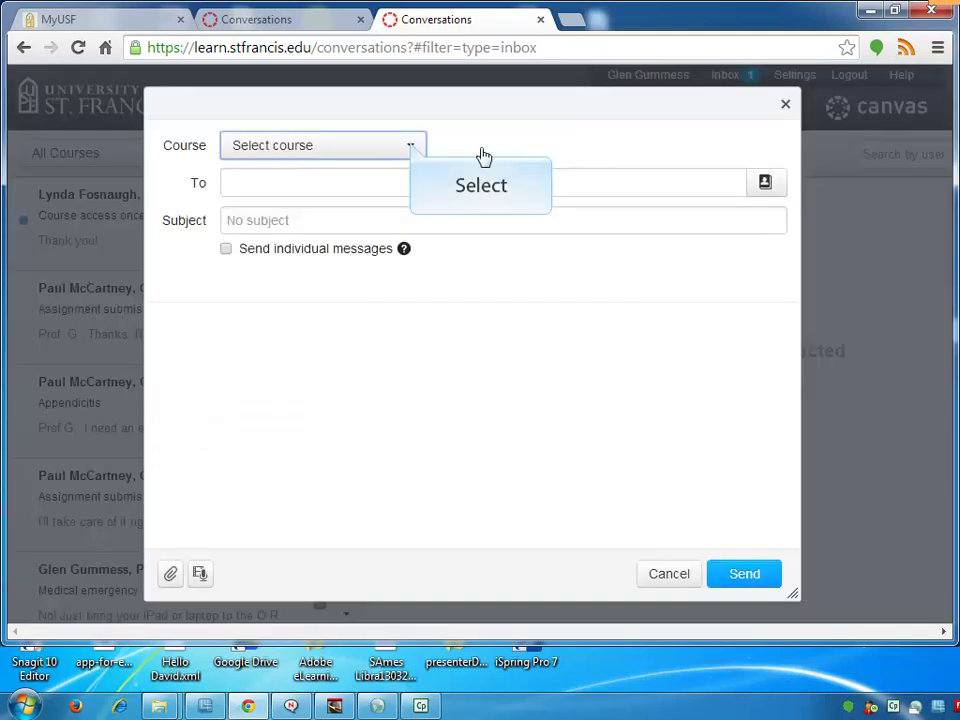
click(413, 148)
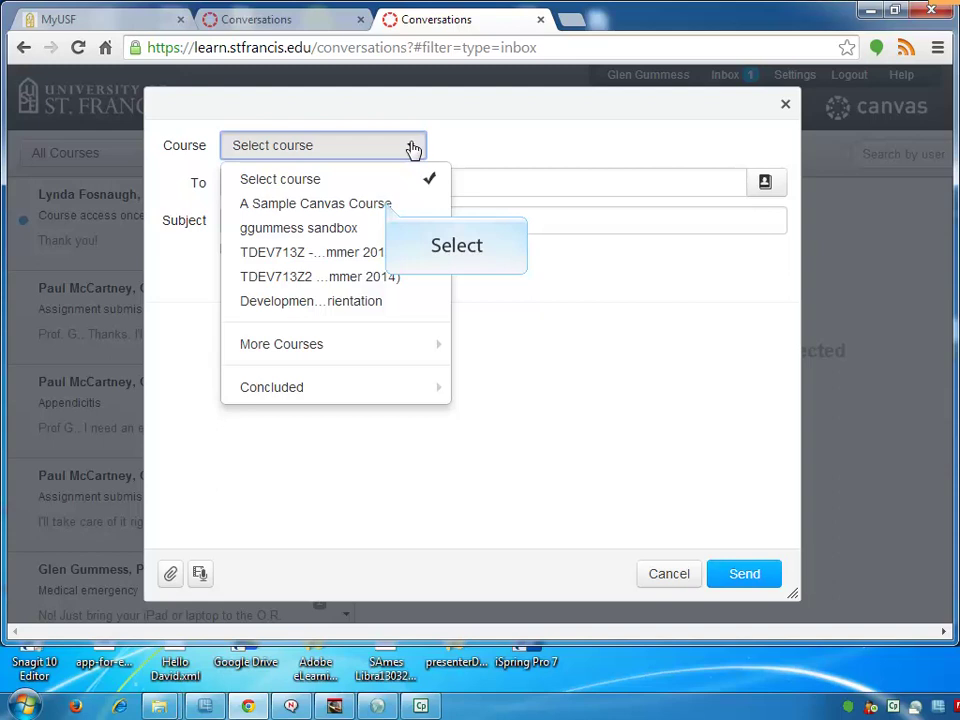
click(388, 205)
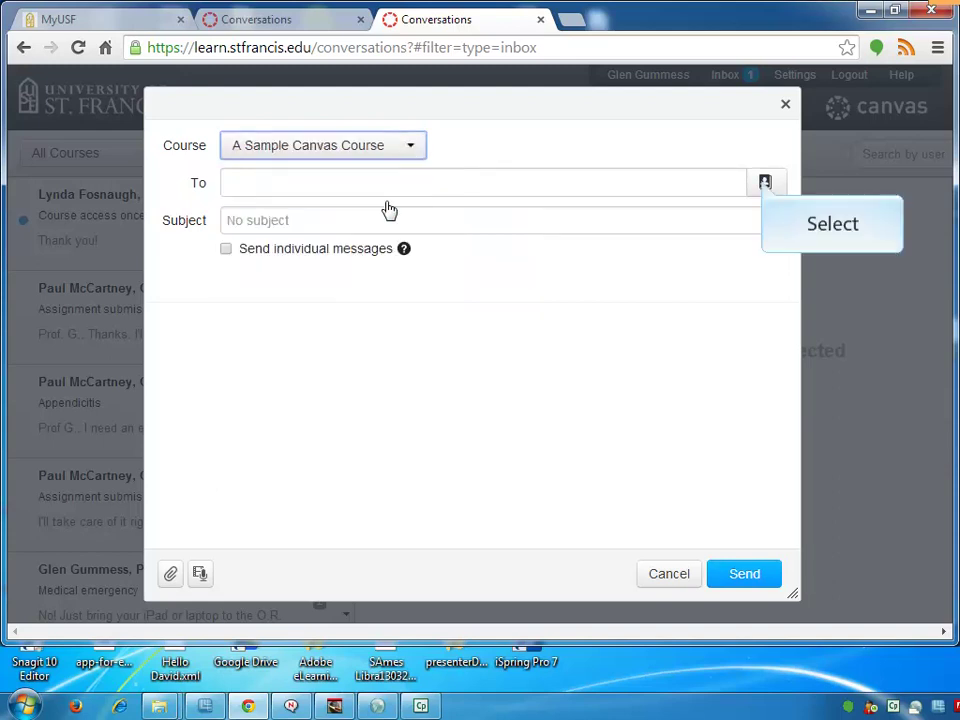
click(764, 184)
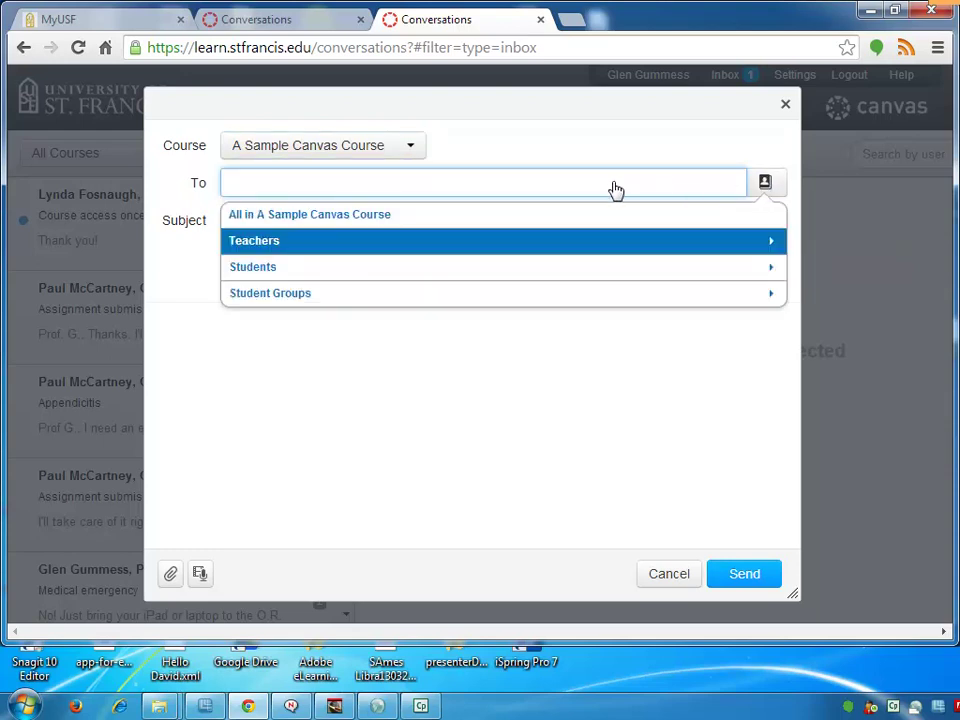
key(Down)
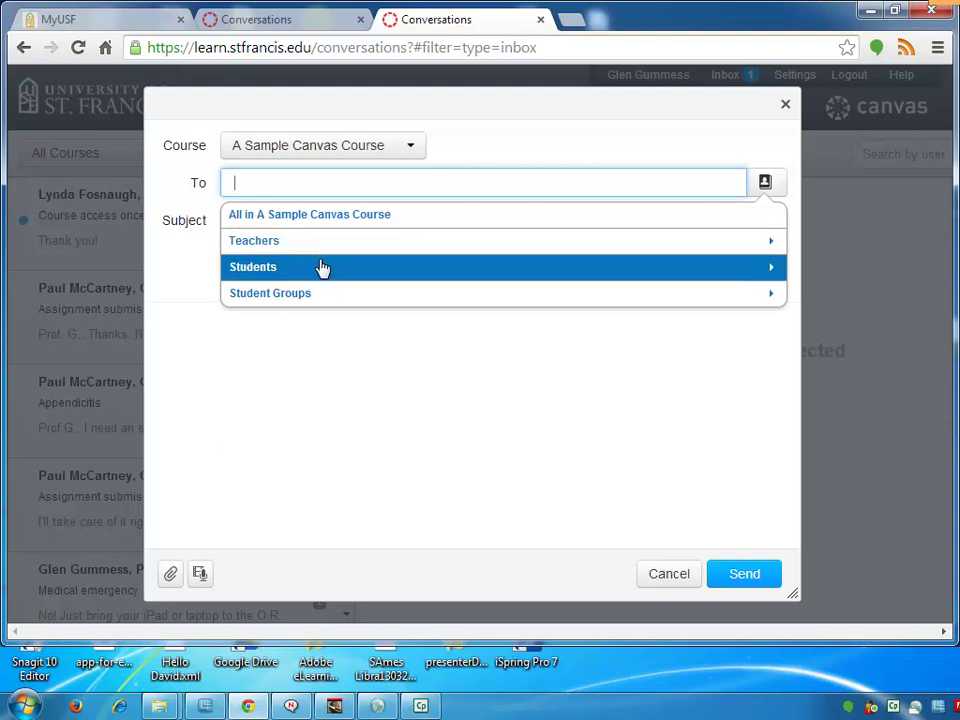
key(Down)
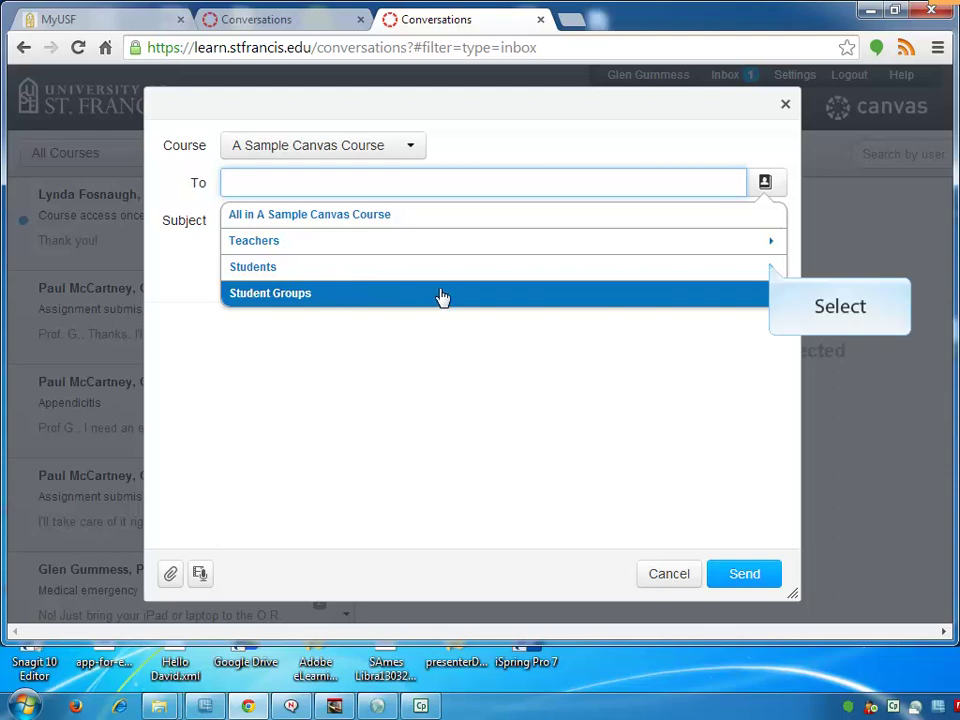
click(770, 266)
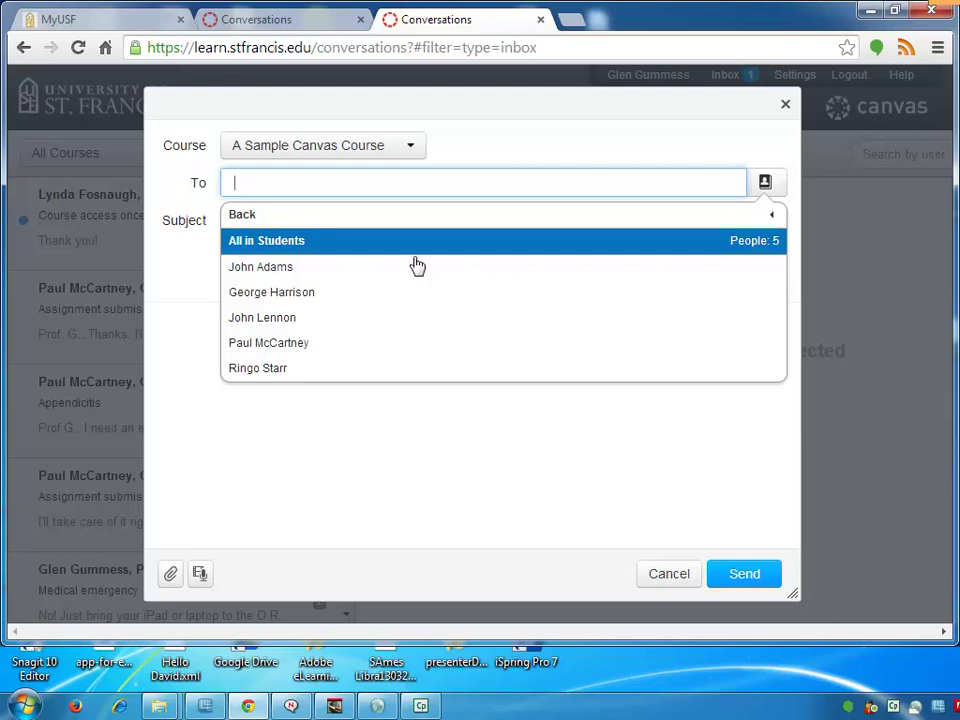
click(260, 246)
Enter "some subject" as the message subject and turn the option for sending individual messages on and off again.
click(244, 222)
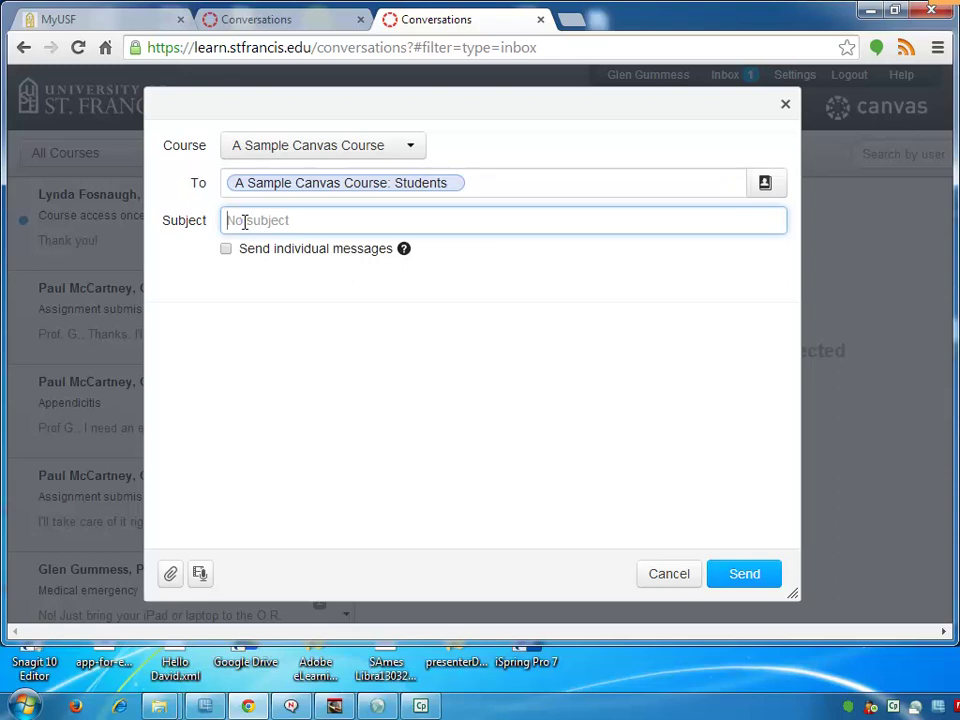
text(some subject)
click(226, 250)
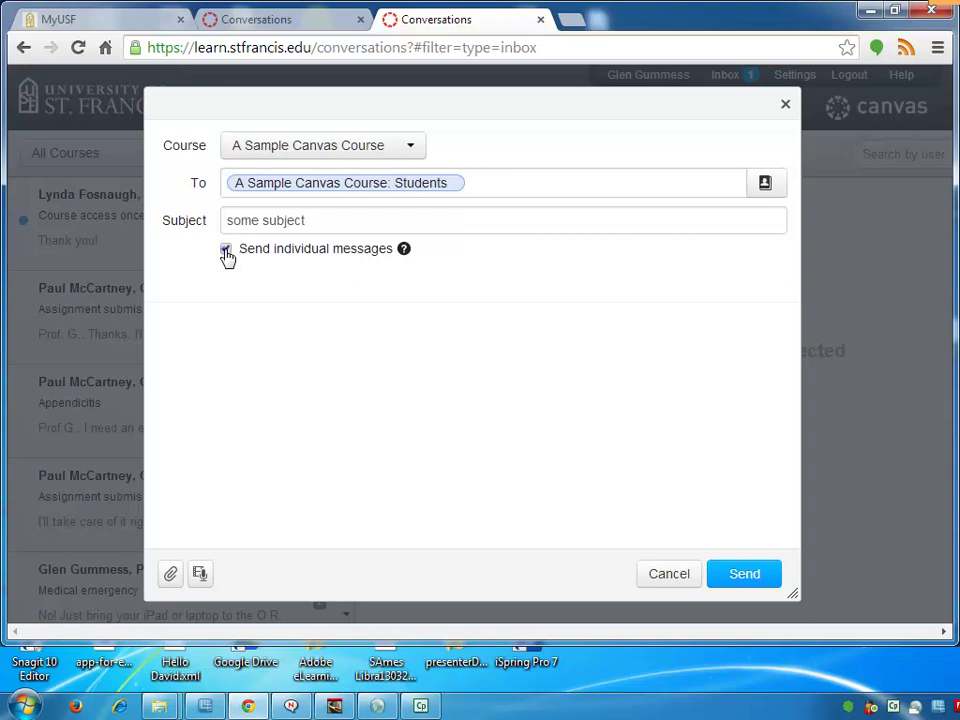
click(226, 250)
Browse the course's student groups in the recipient address book and view the members of Project Group 2.
click(765, 185)
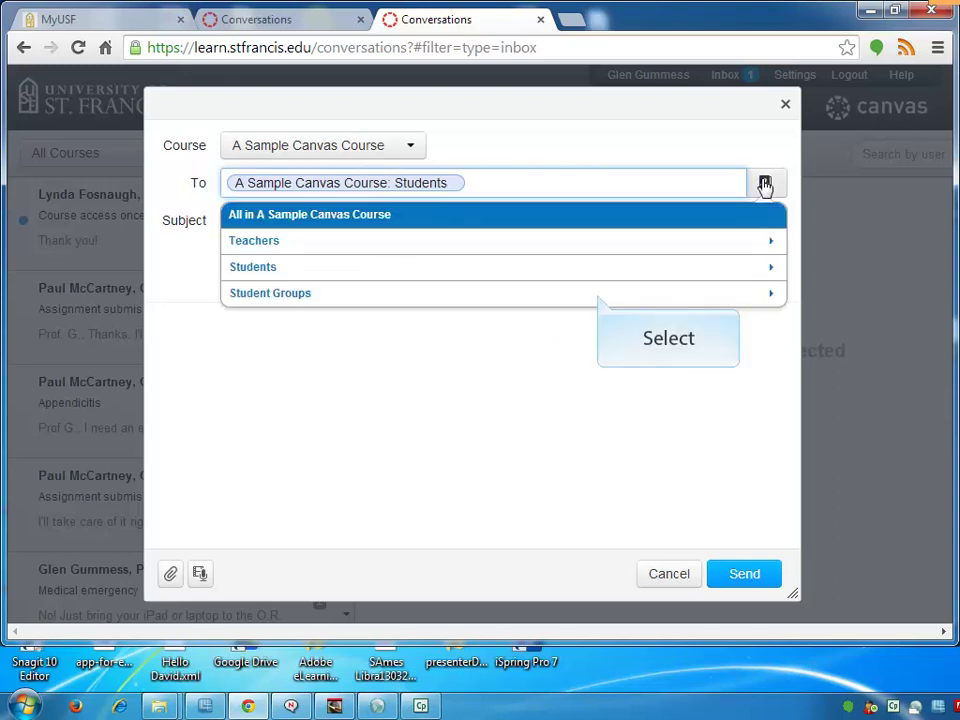
click(600, 293)
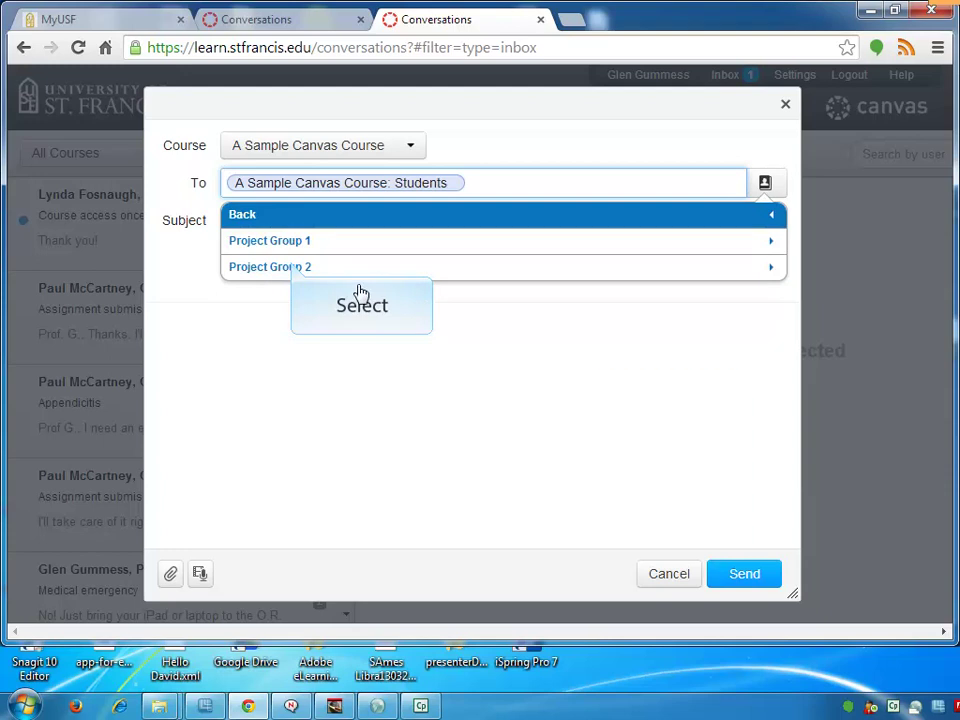
click(294, 268)
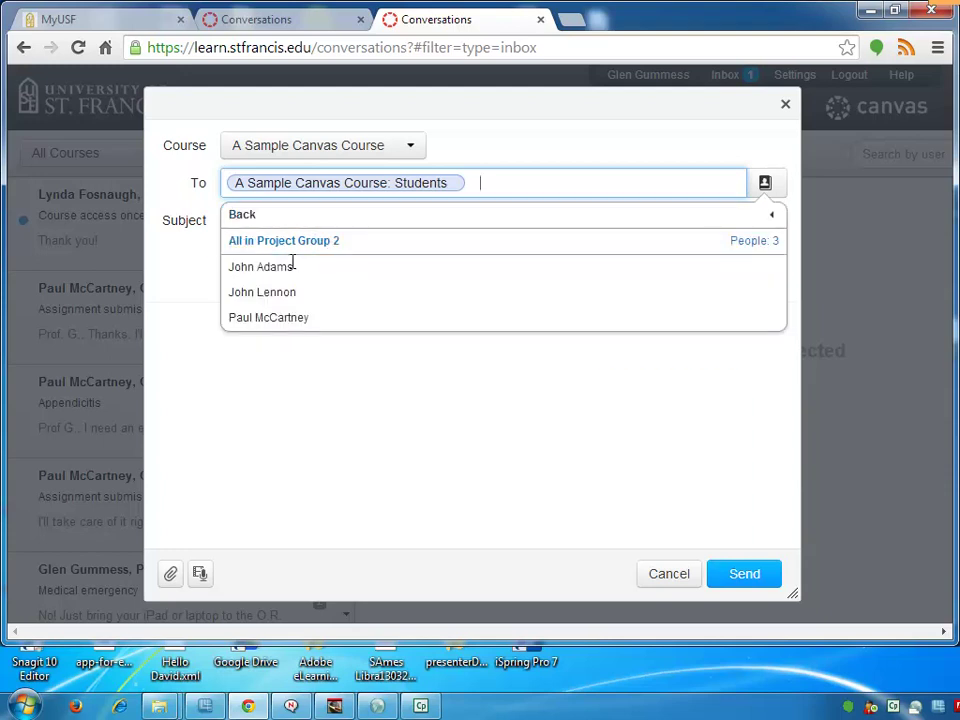
click(447, 371)
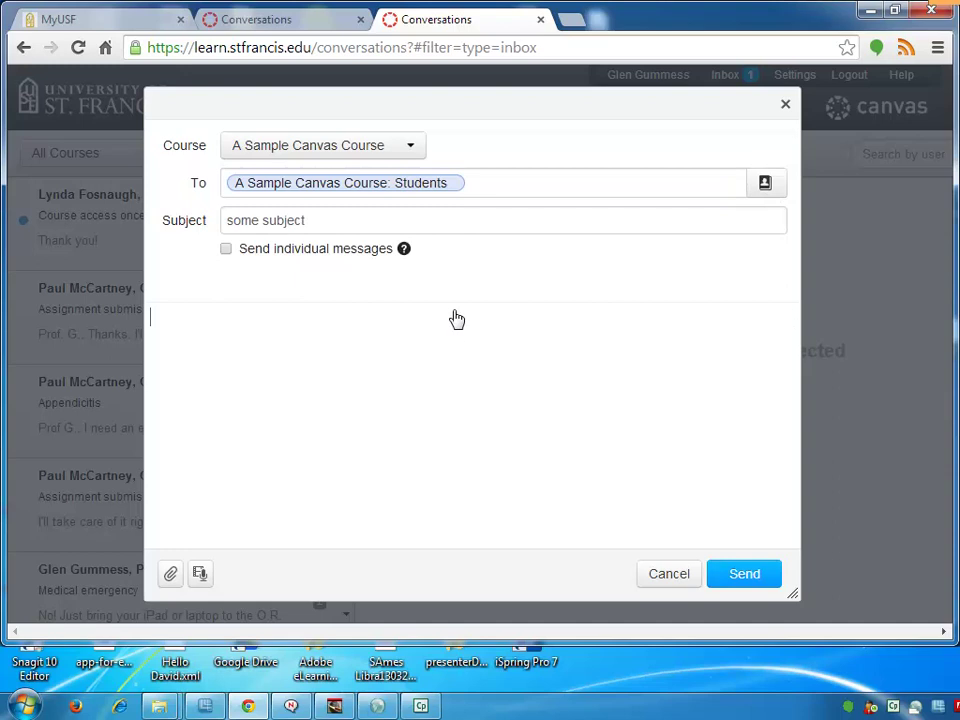
Replace the message's students recipient with one student's full name and discard the message.
click(456, 186)
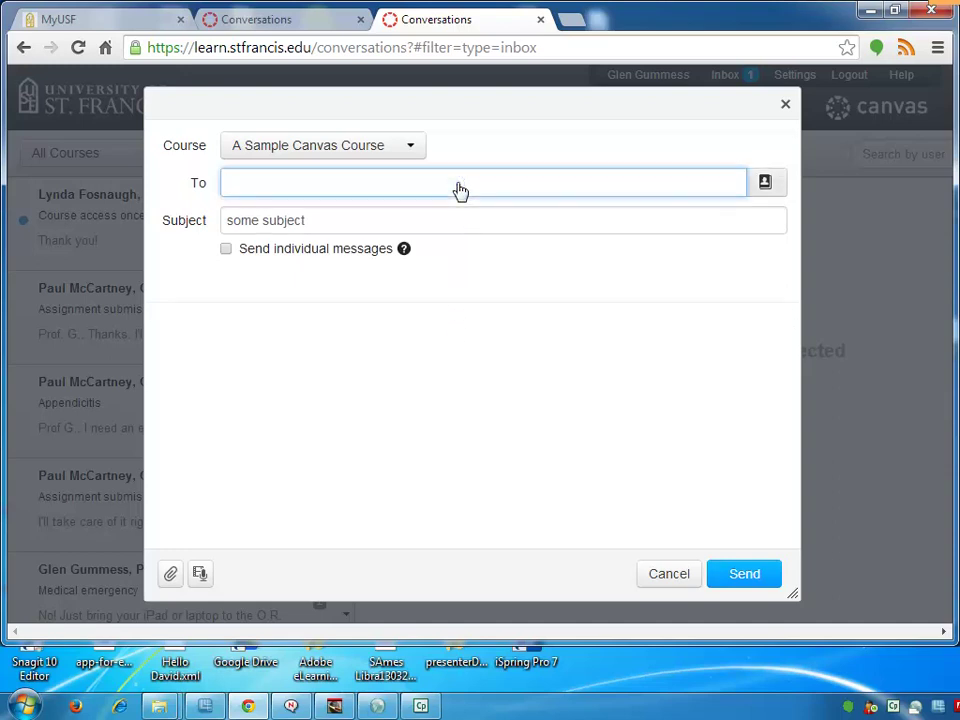
text(Paul Mccartney)
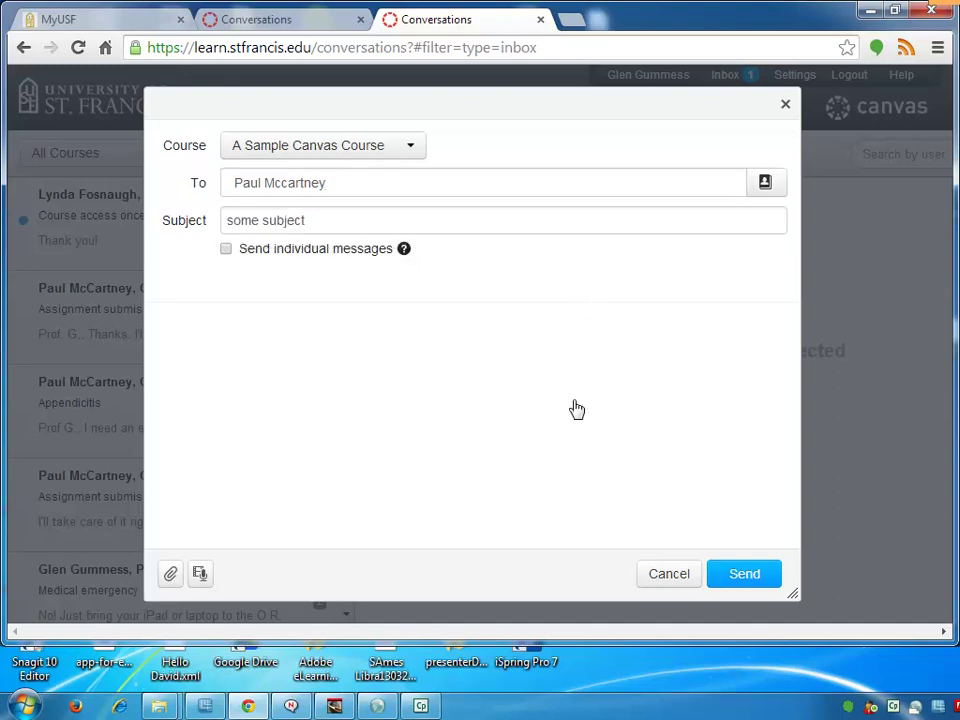
click(667, 577)
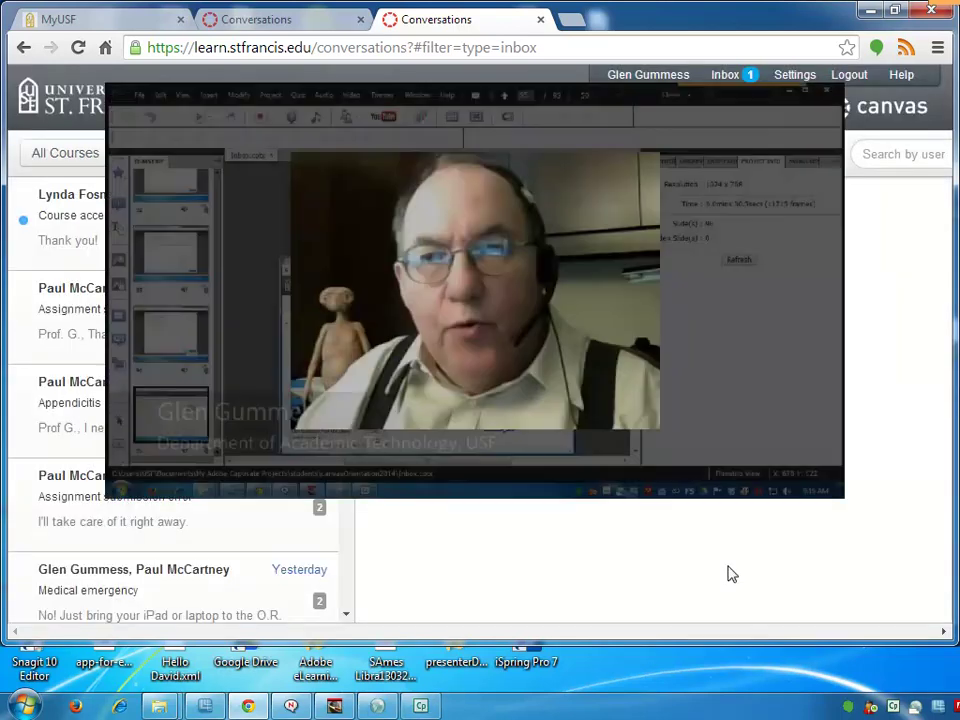